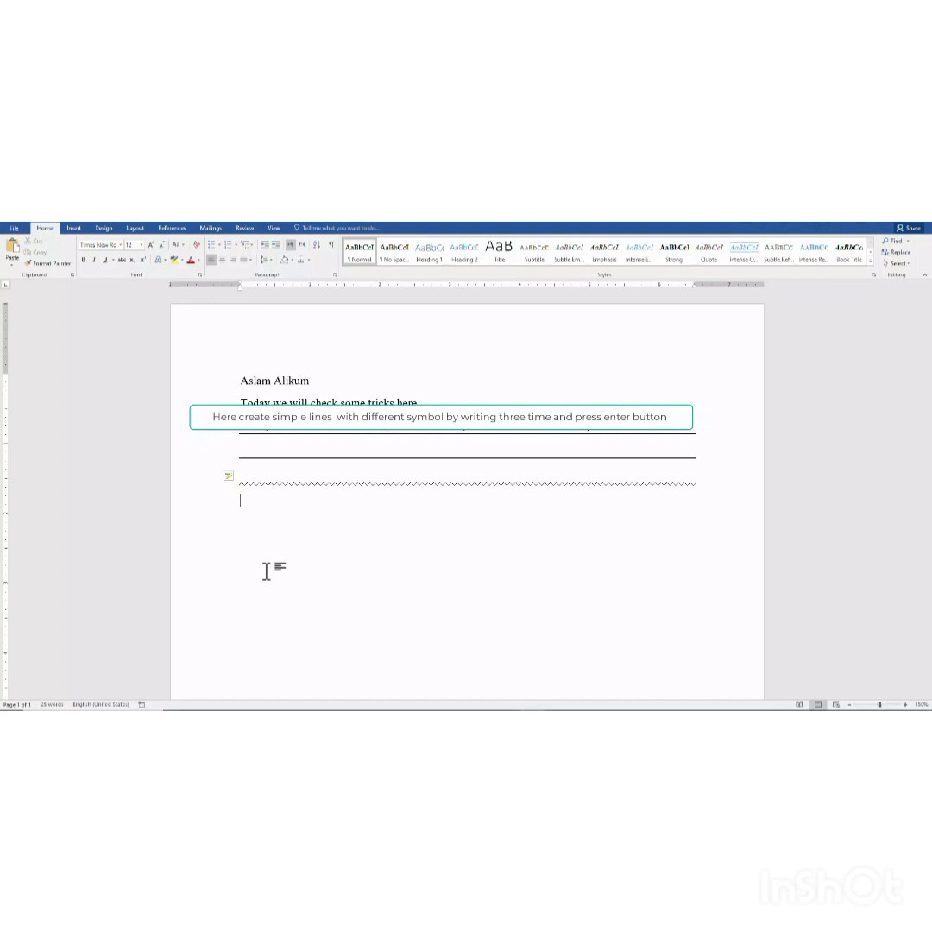
- Below the wavy line, create a thick horizontal line from three underscores and a triple line from three hash signs
type("___")
key("Return")
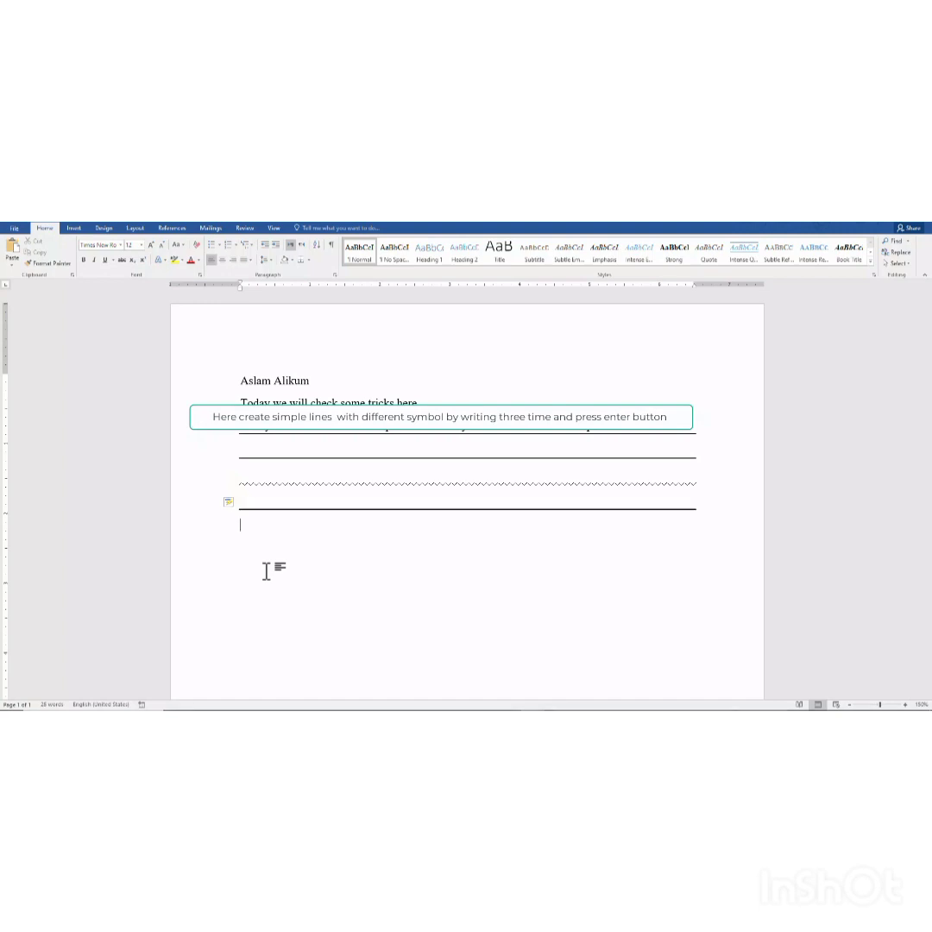
type("###")
key("Return")
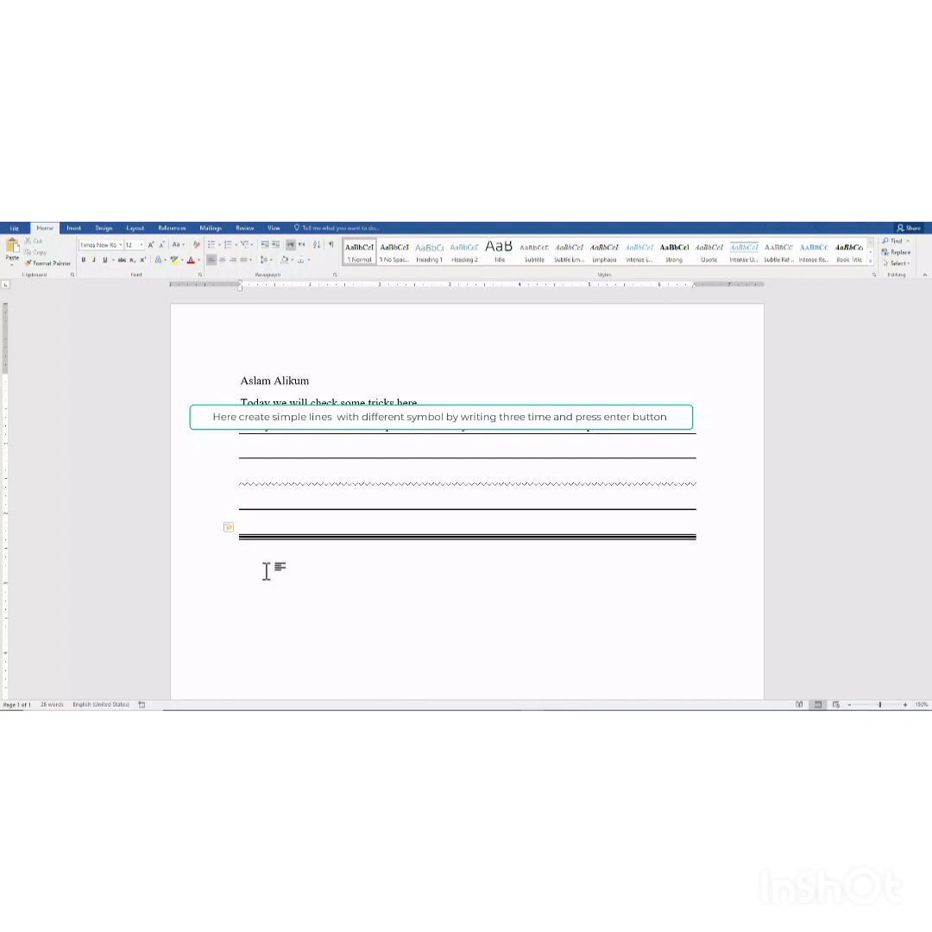
- Add the text lines "Check some other ................" and "Now next tricks" beneath the triple line
type("Check some other ................")
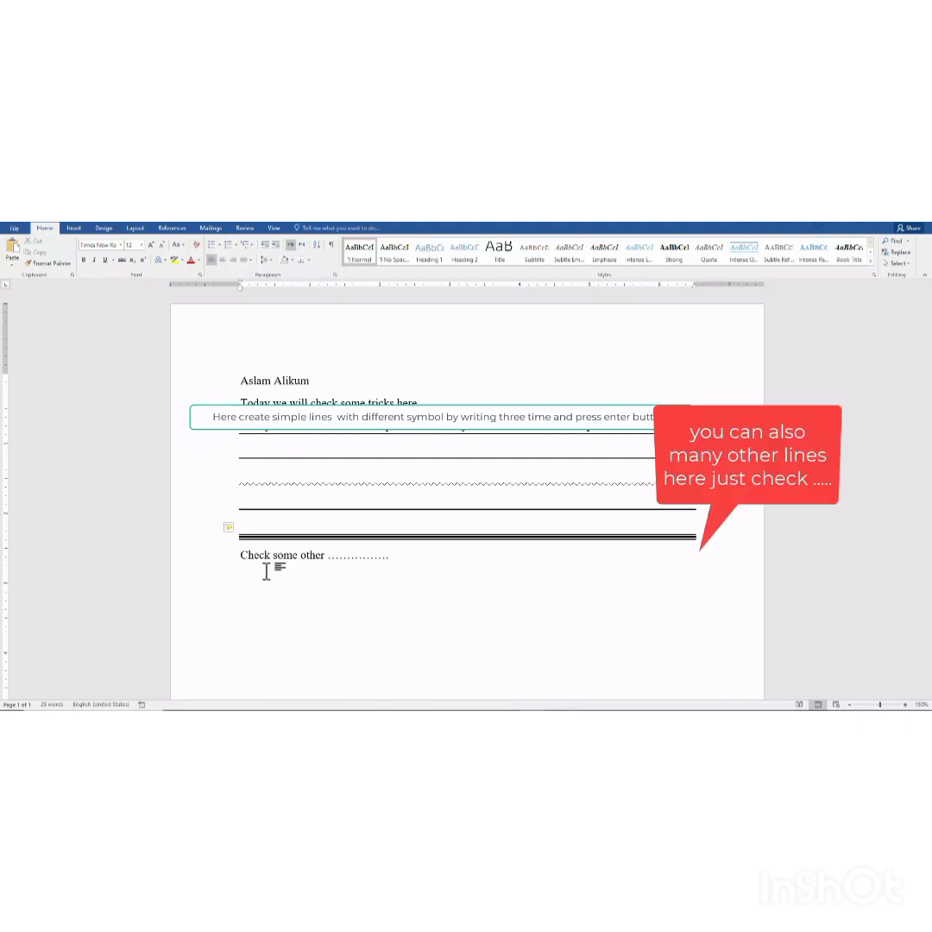
key("Return")
type("Now next tricks")
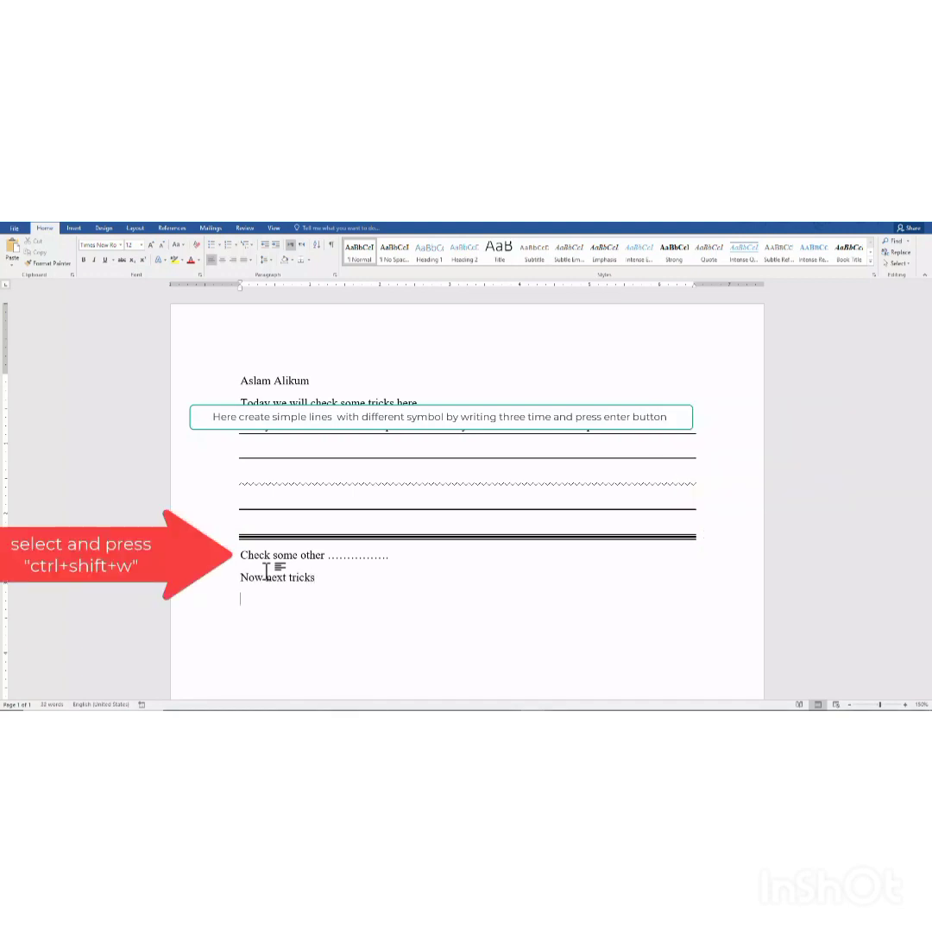
- Apply words-only underlining to the "Check some other" and "Now next tricks" lines
key("shift+Up")
key("shift+Up")
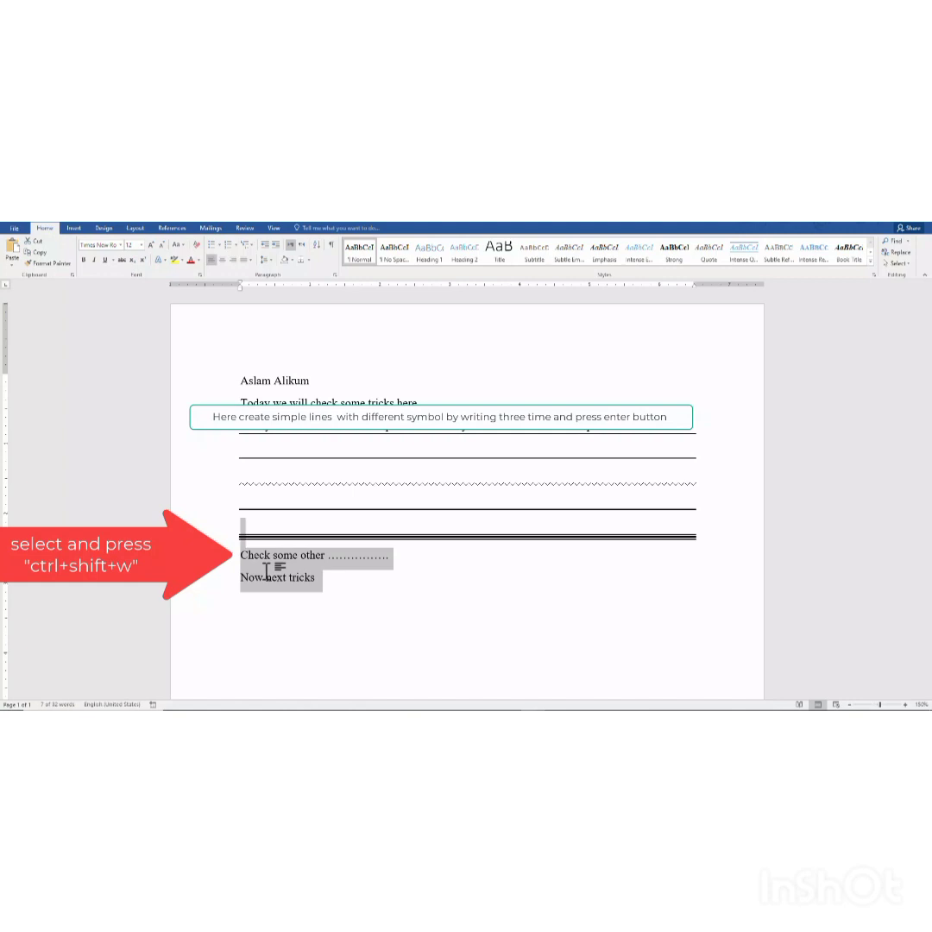
key("ctrl+shift+w")
key("Right")
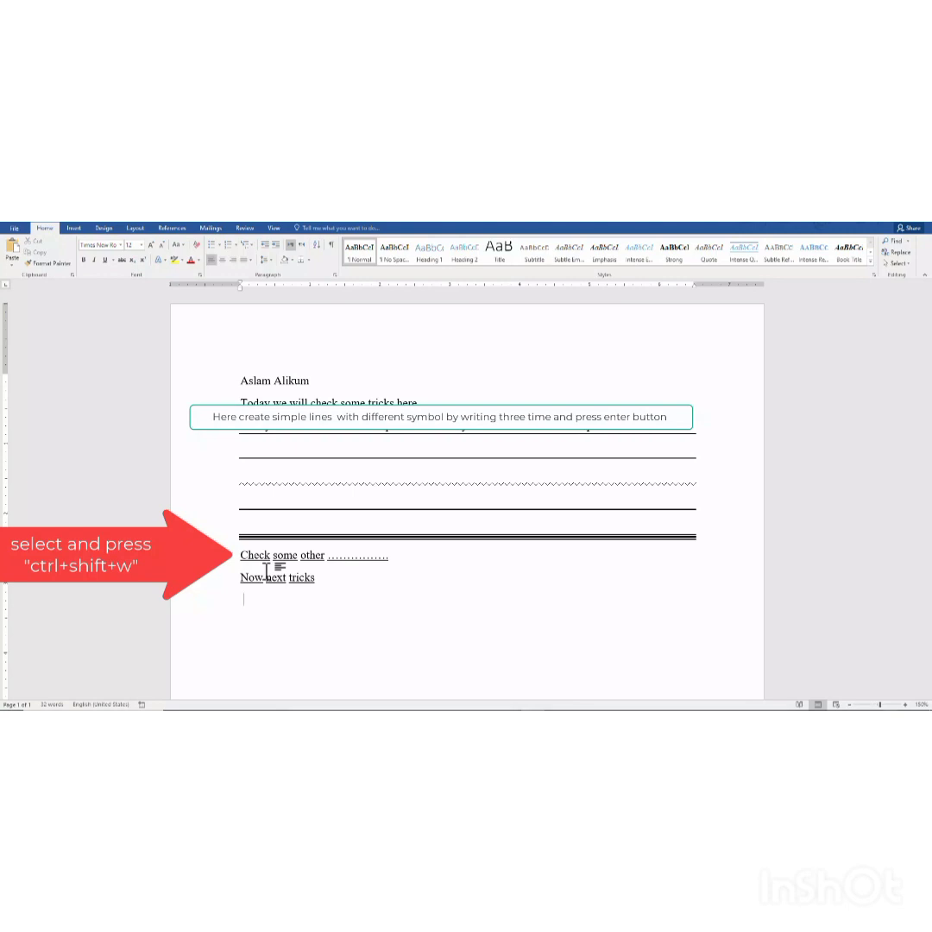
- Add the note "Just perform word by word under line by clicking ctrl + shift+ w" and a "Next Trick" line below it
type("Just")
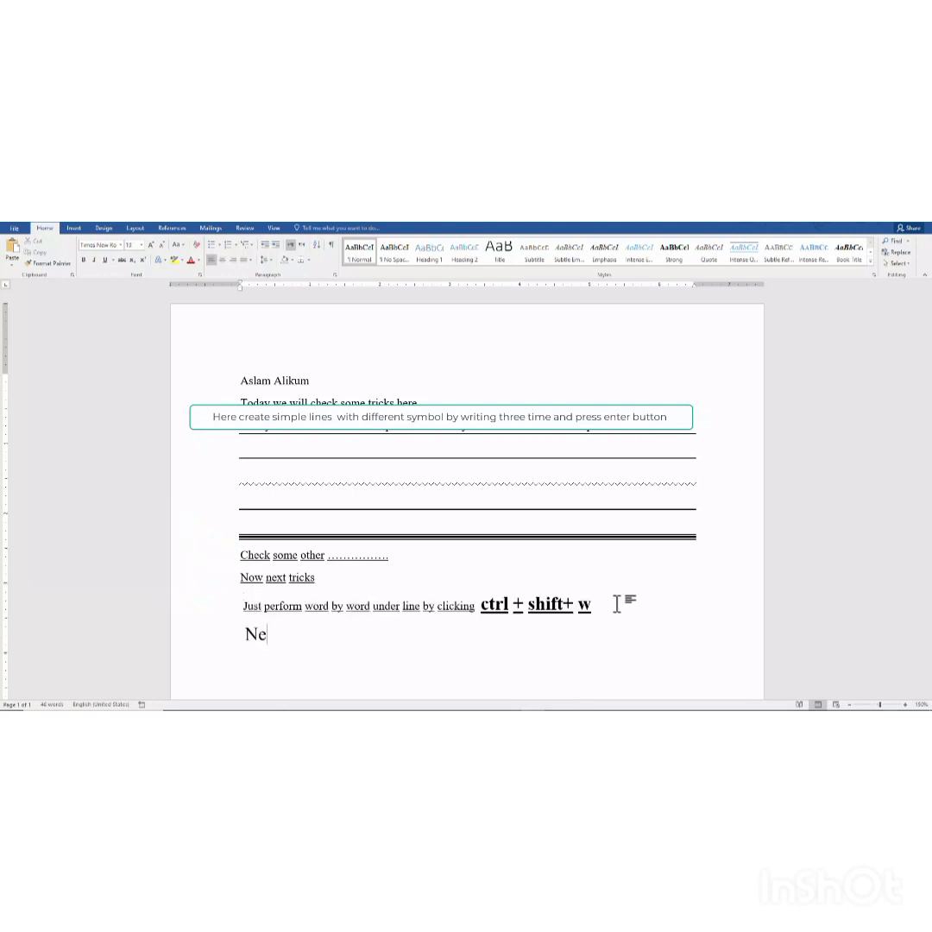
type("xt")
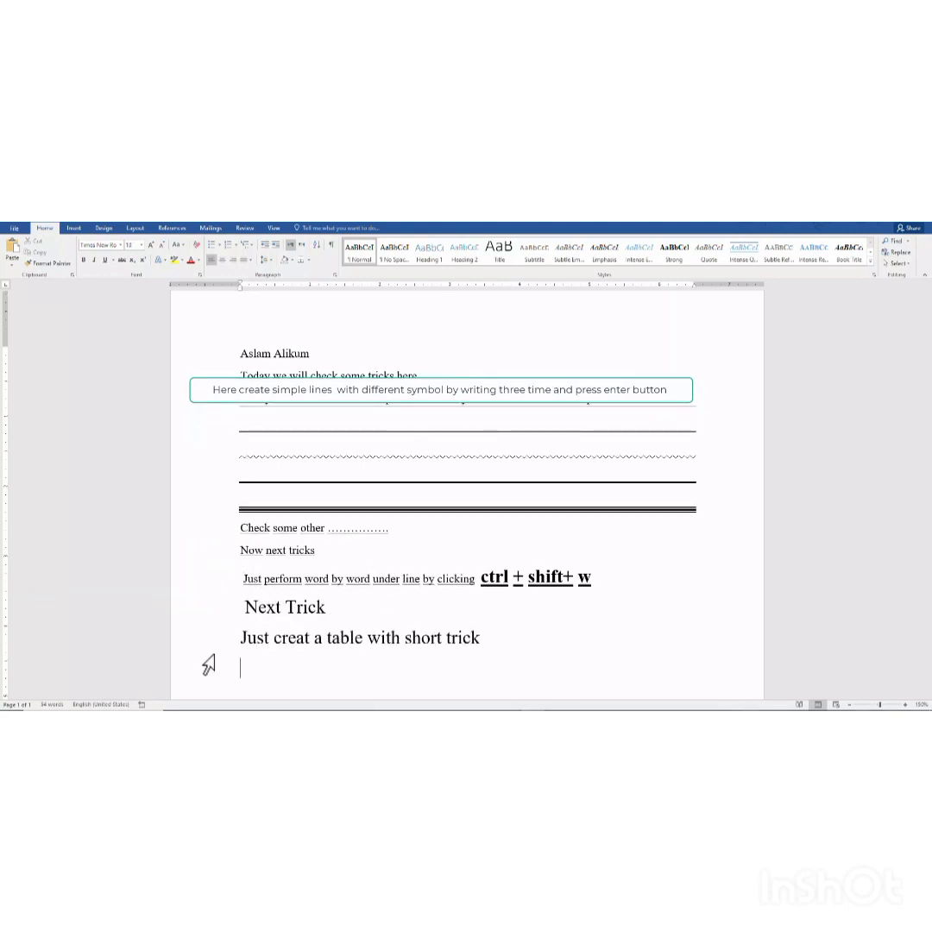
- Create a three-column table from the text +-+-+-+ under the table instruction and widen it to over half the text width
type("+-+-+-")
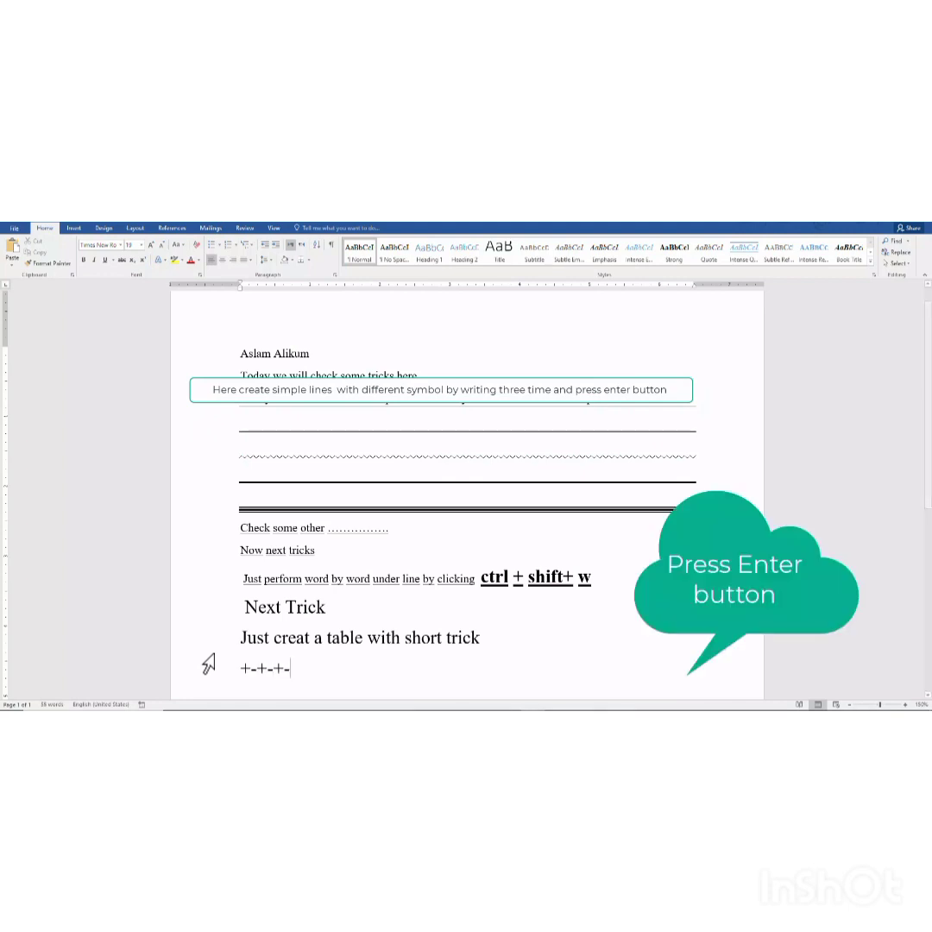
type("+")
key("Return")
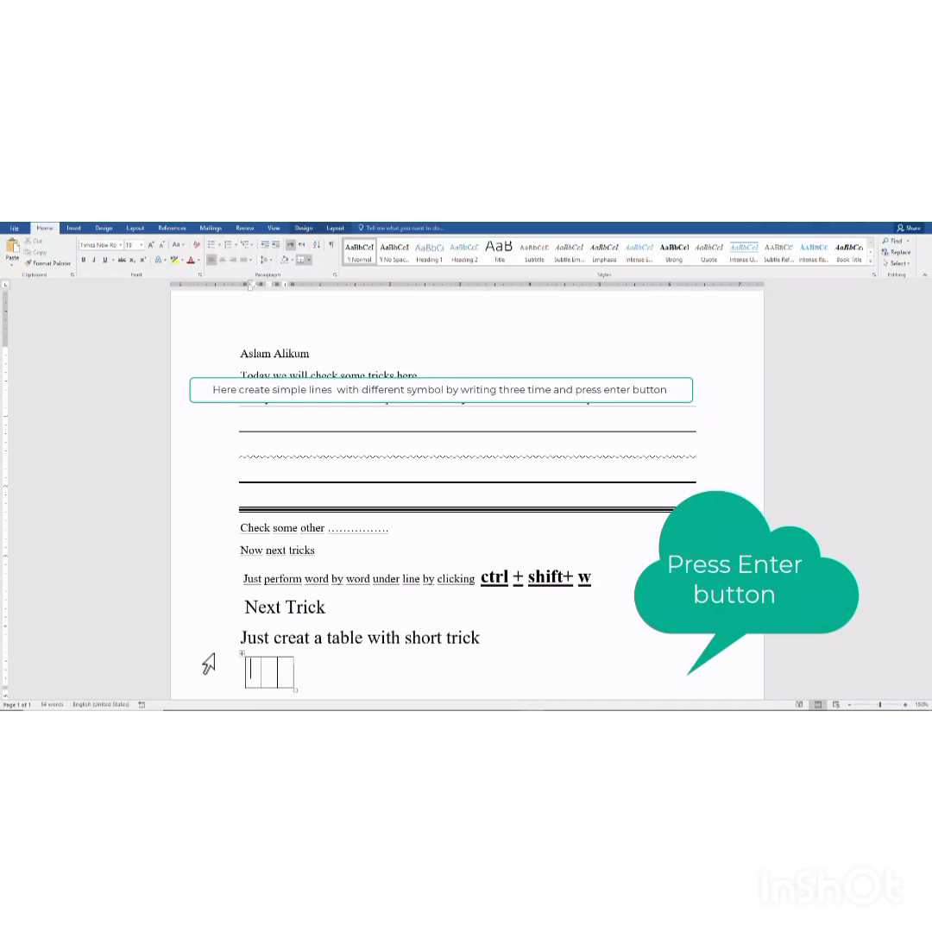
left_click_drag(295, 690, 538, 687)
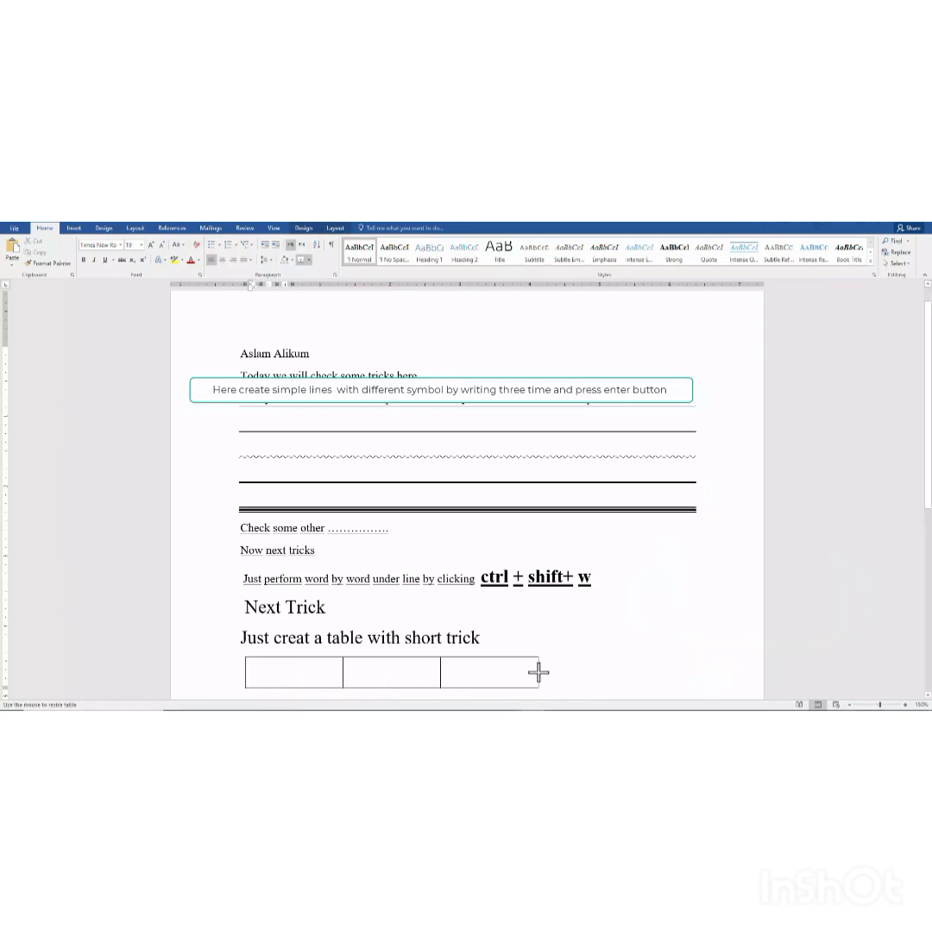
- Replace the table instruction with "Convert number in to word" and enter 1234 on the line below
left_click(499, 637)
type("Convert ")
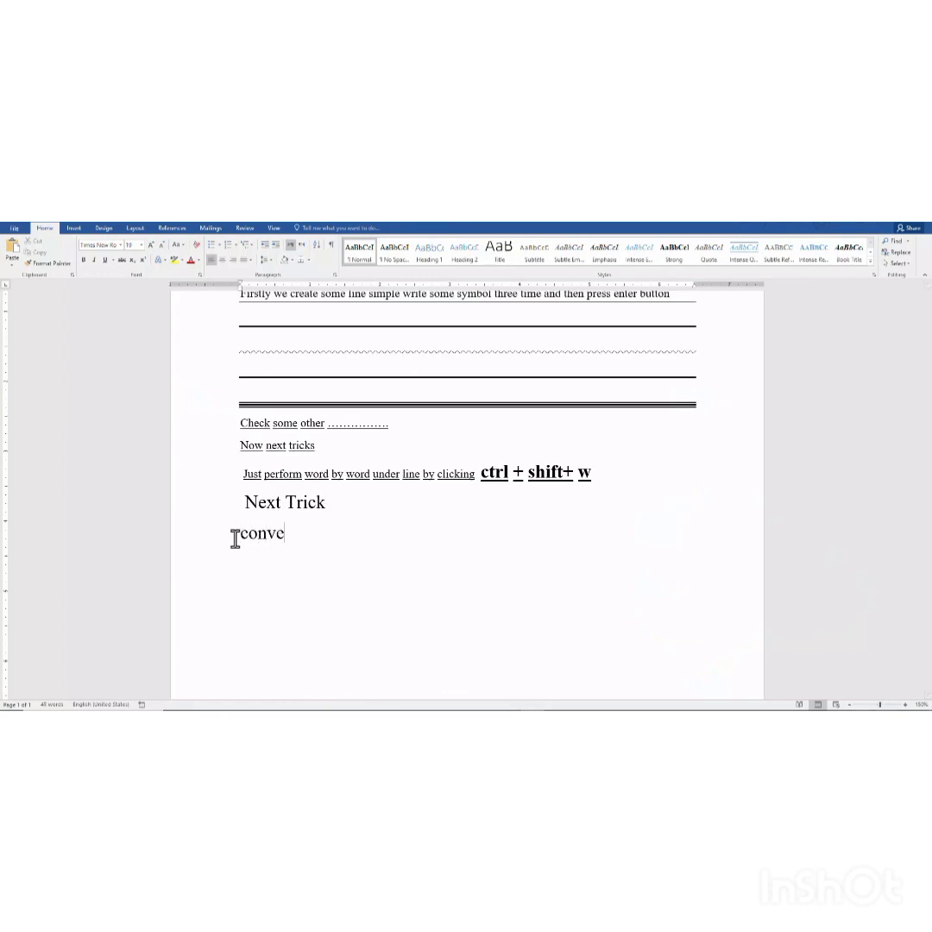
type("number in ")
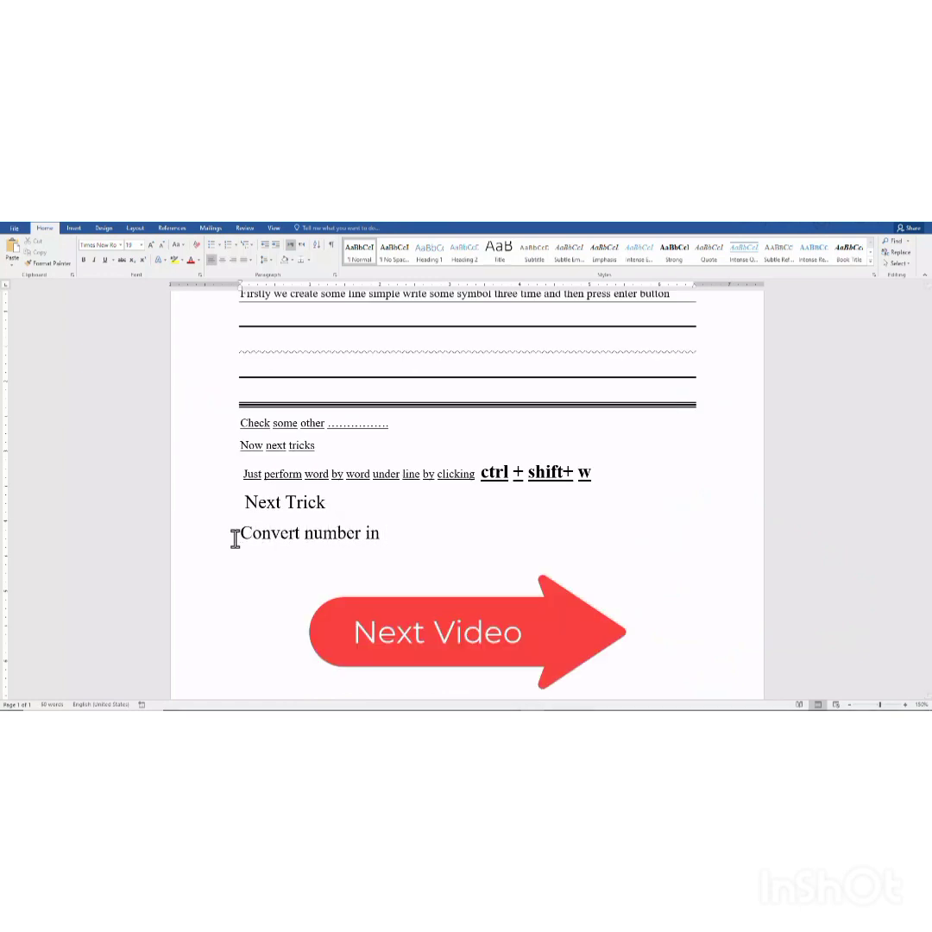
type("to word")
key("Return")
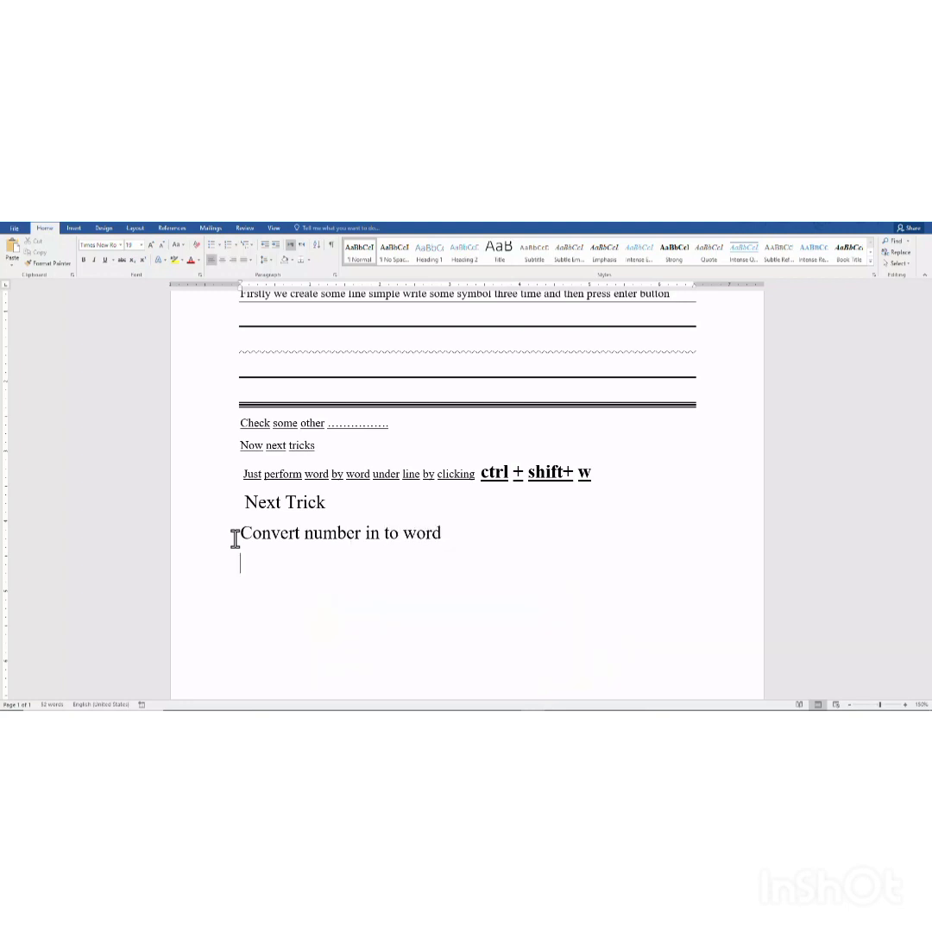
type("1234")
key("shift+Home")
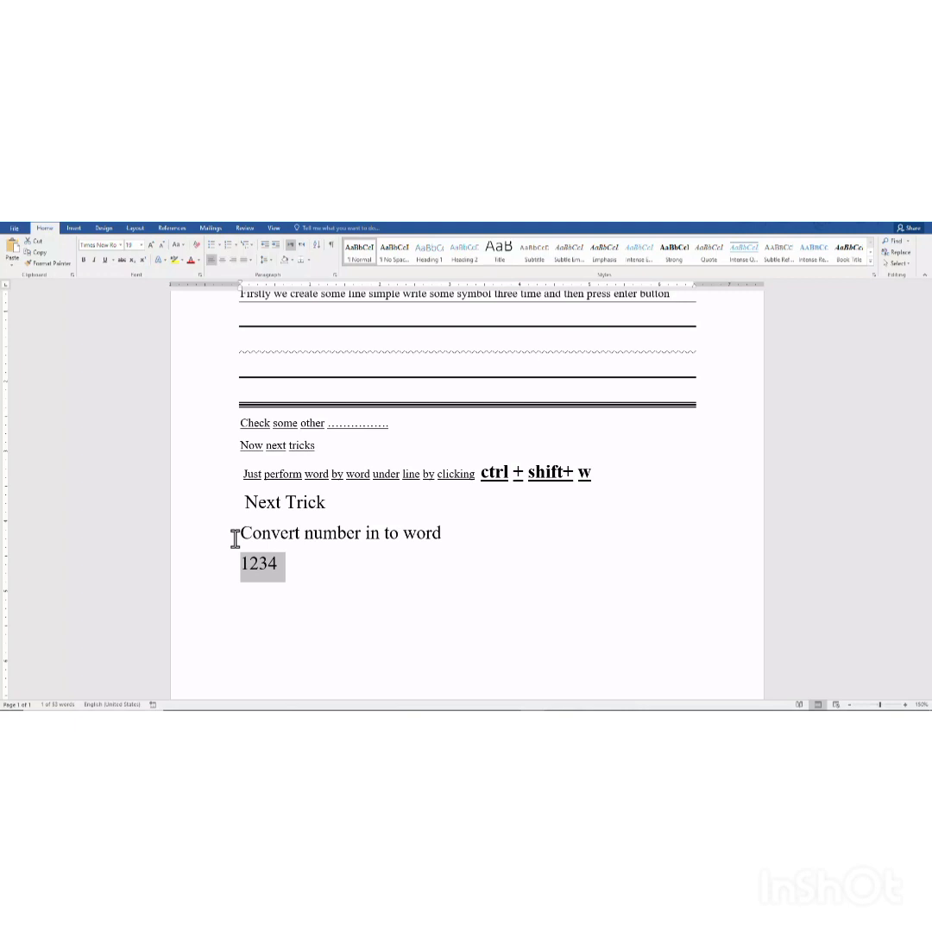
- Append “ write number and then select it & press ctrl+f9” to the number conversion line, leaving no blank line before 1234
left_click(462, 537)
type("c")
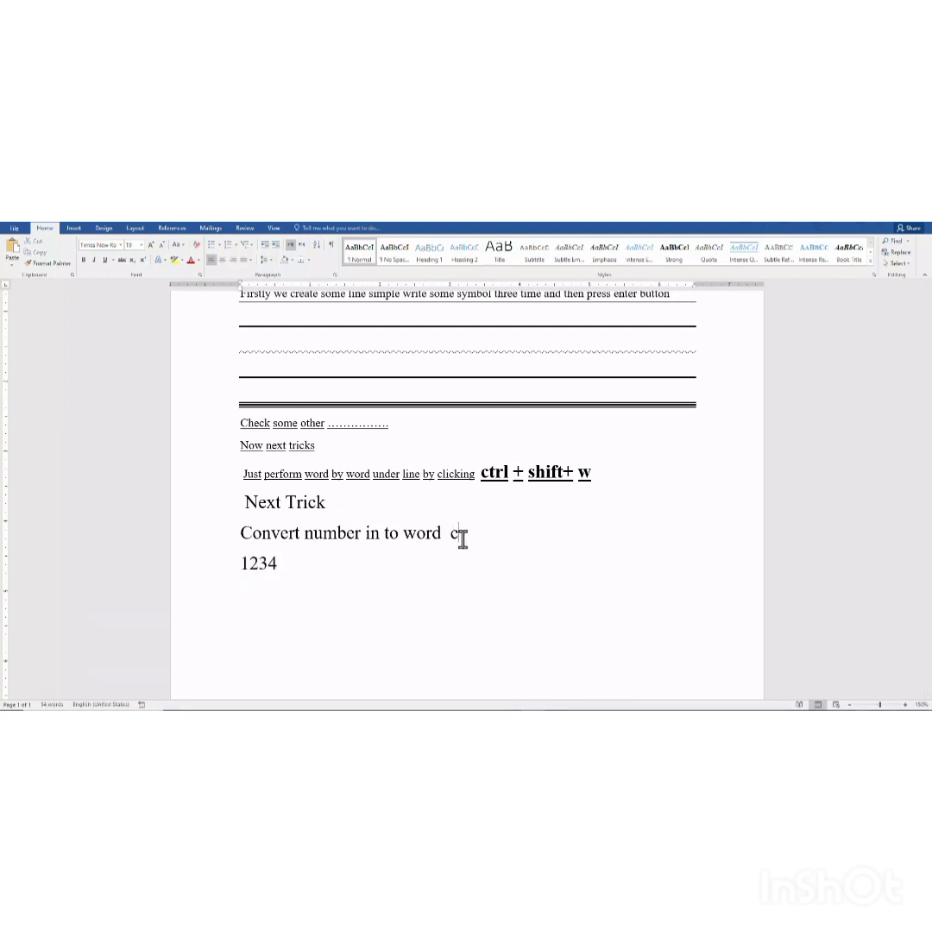
key("BackSpace")
key("BackSpace")
type("\" wrtie")
key("BackSpace")
key("BackSpace")
key("BackSpace")
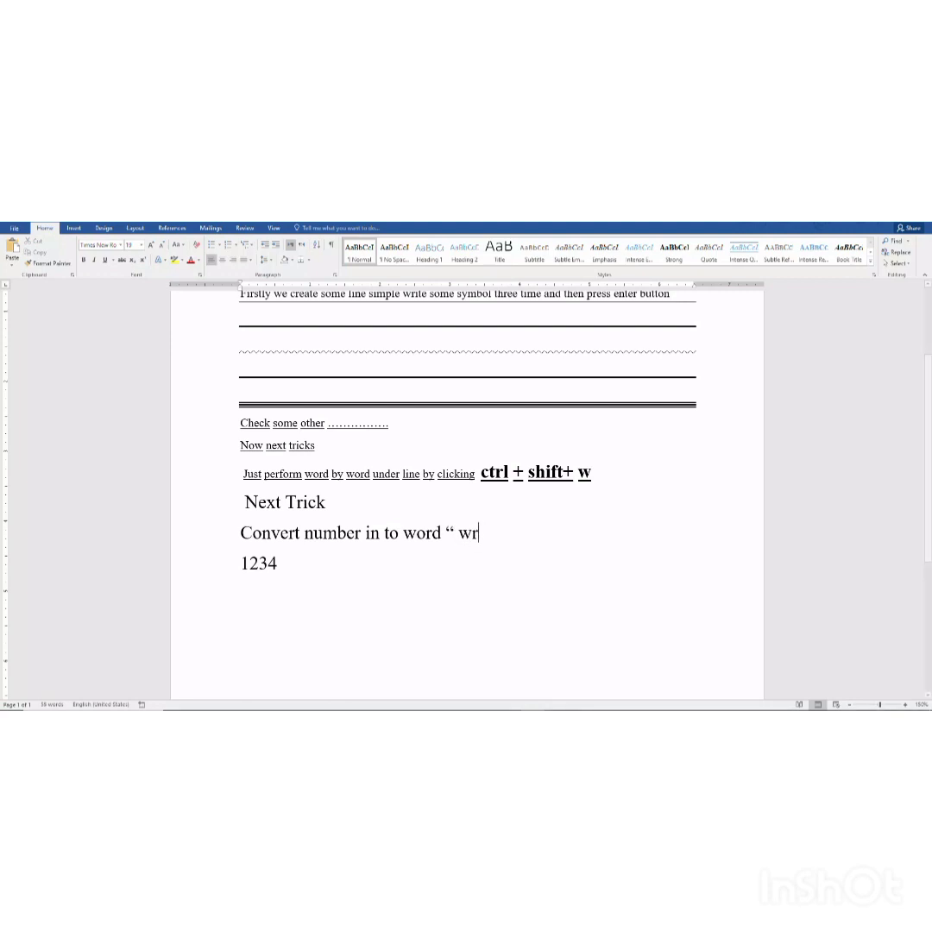
type("ite number  and then select it")
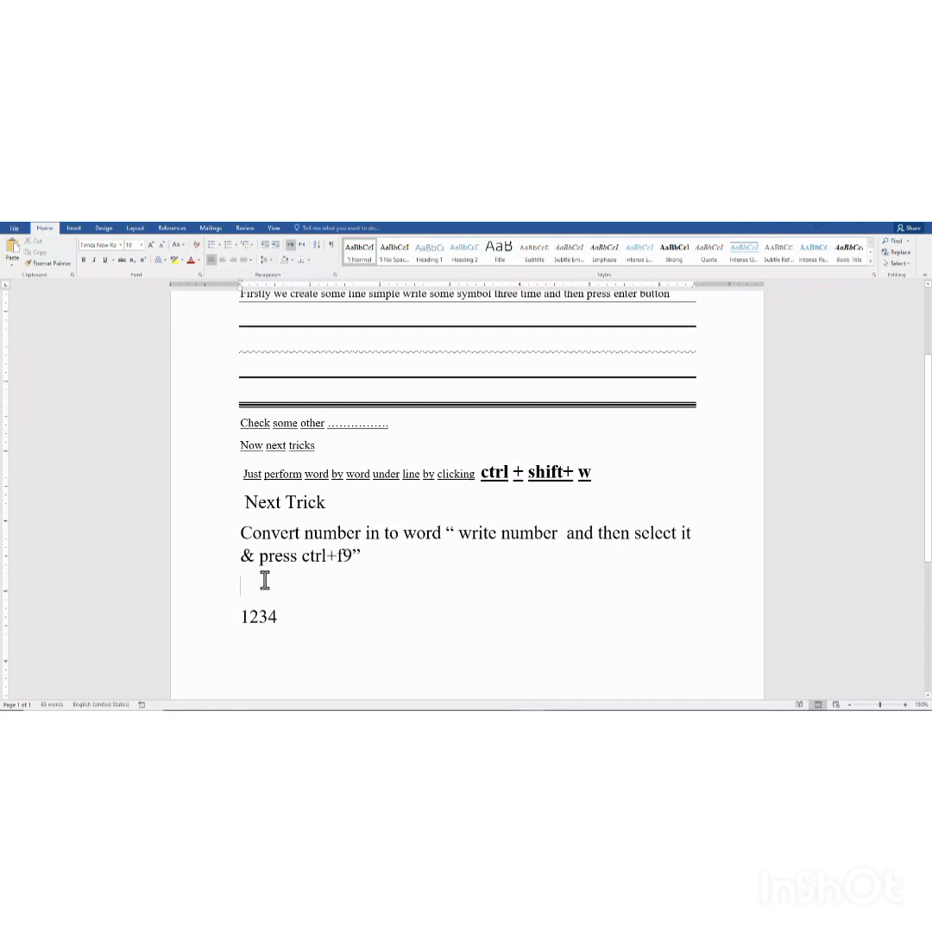
key("Delete")
- Turn the number 1234 into the field =1234\*cardtext and update it to spell the number in words
left_click_drag(287, 587, 225, 588)
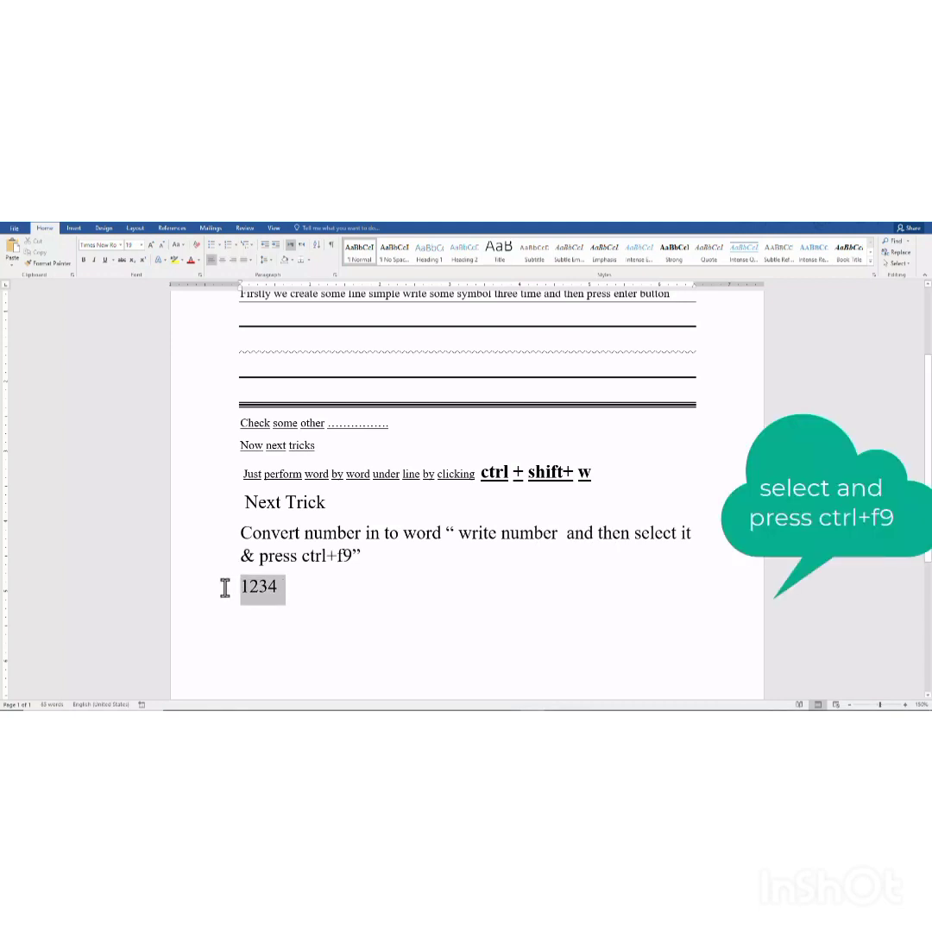
key("ctrl+F9")
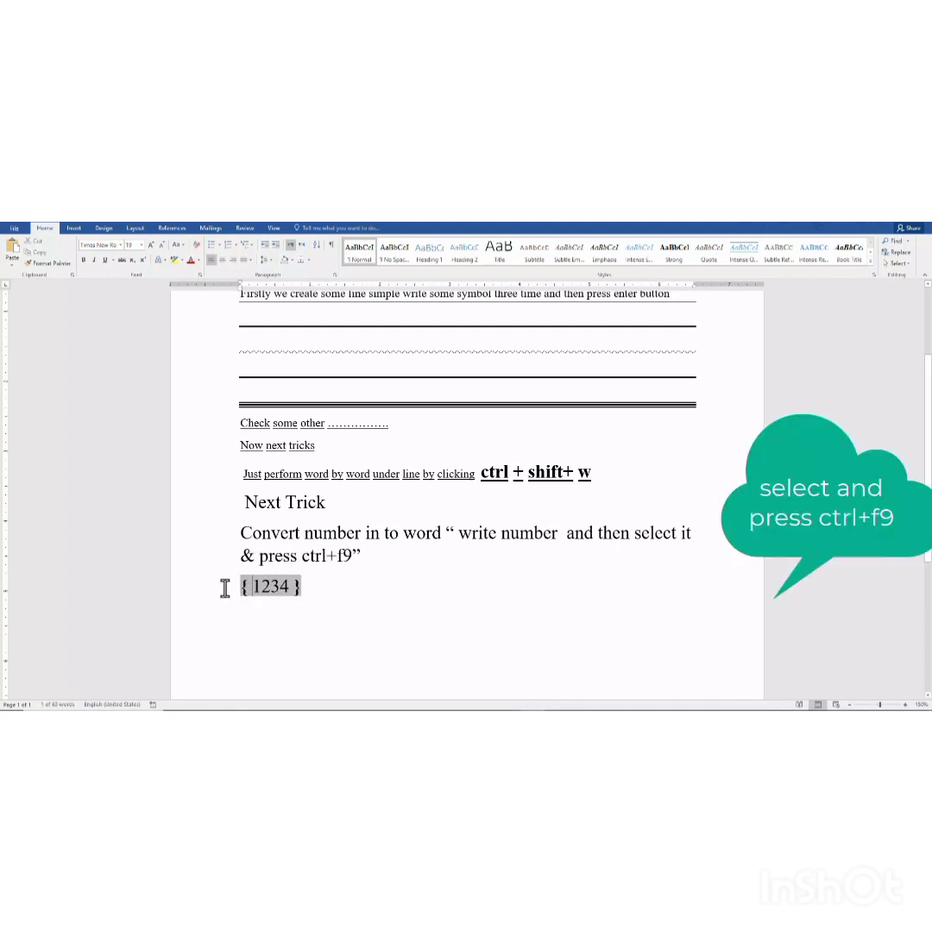
type("=")
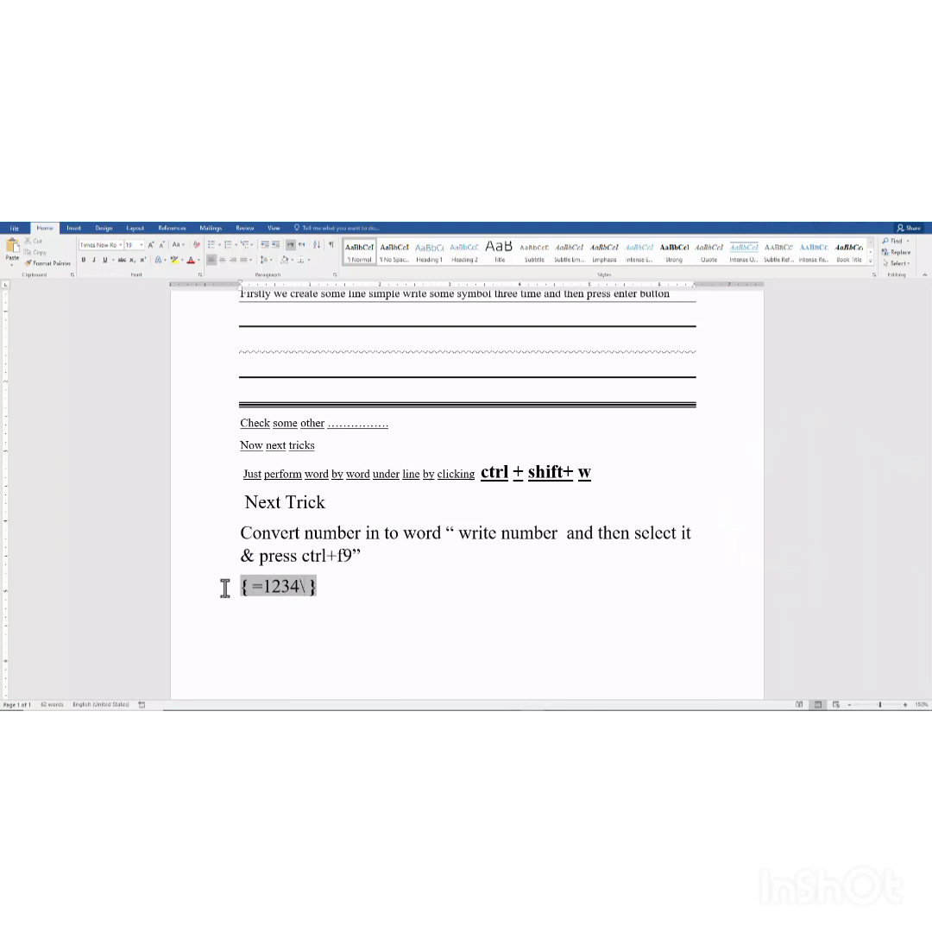
type("\\*cardtext")
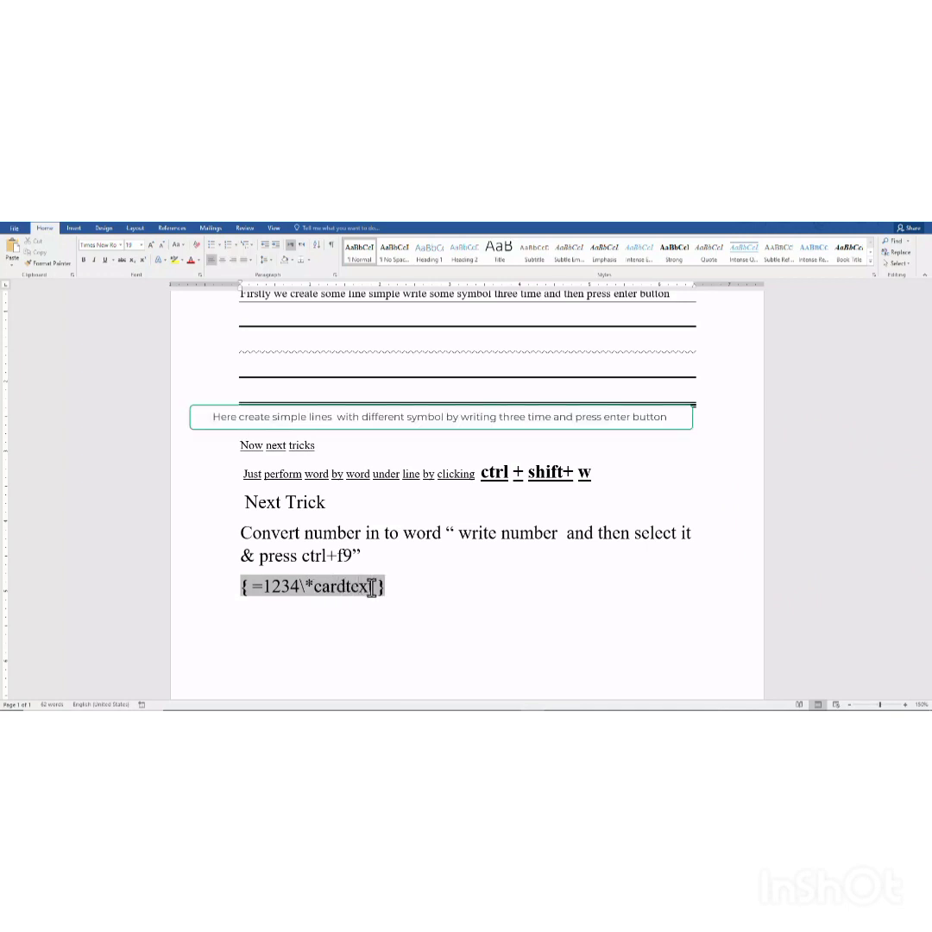
right_click(351, 595)
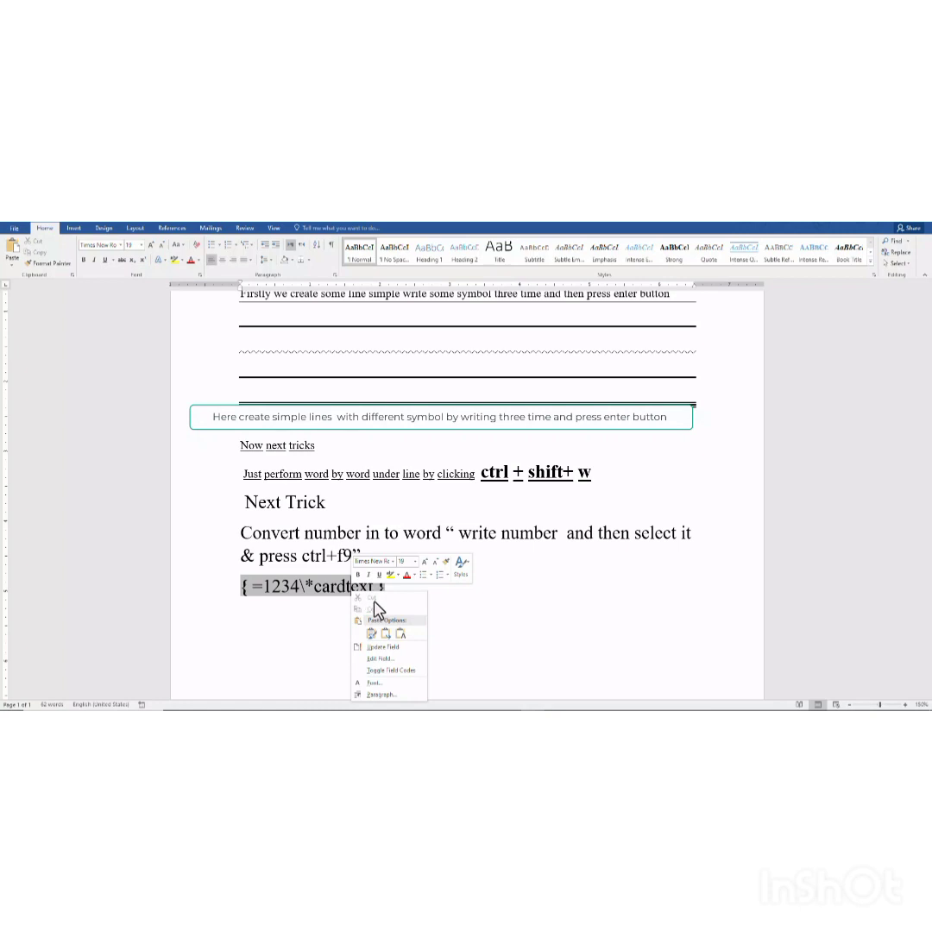
left_click(398, 647)
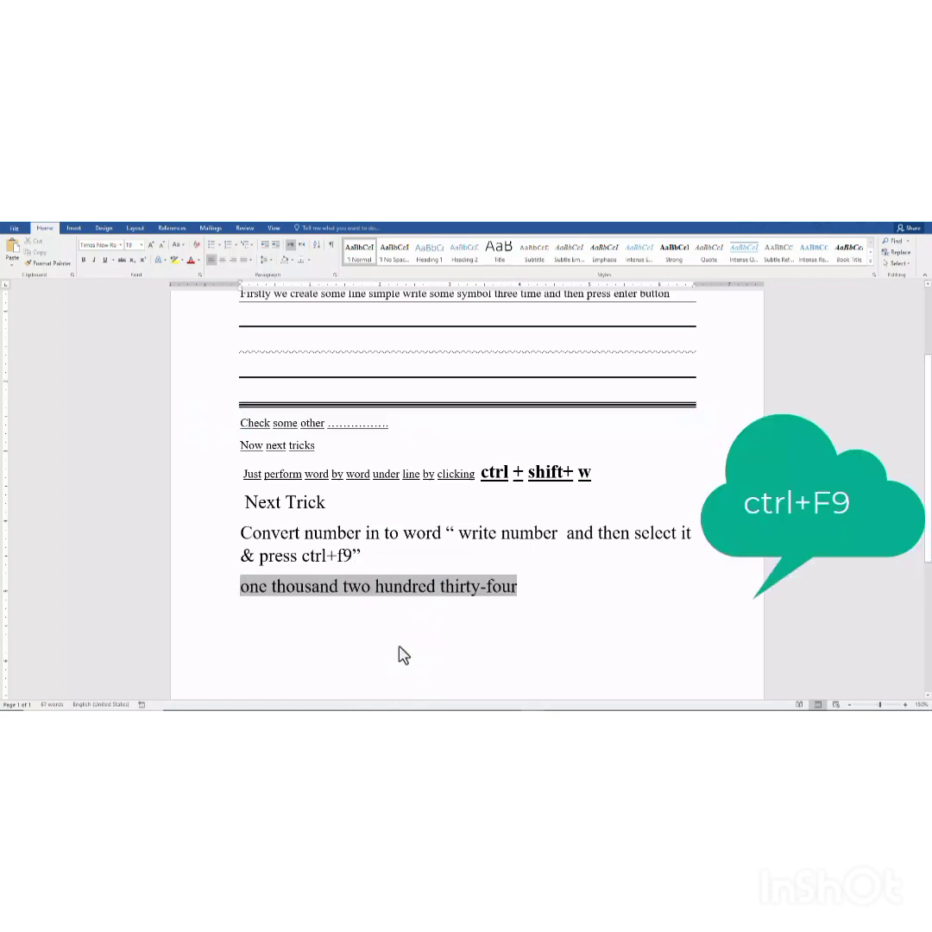
- On a new line, enter 125, turn it into the field =125\*cardtext\*caps and update the field
left_click(531, 588)
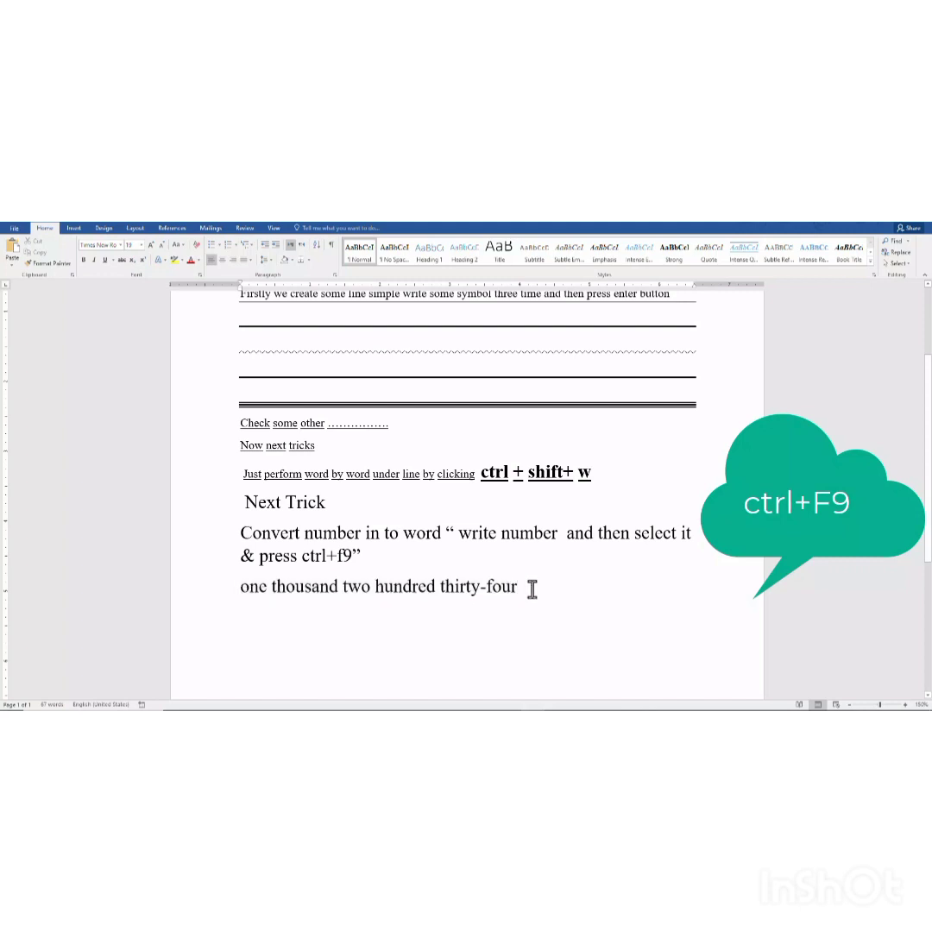
key("Return")
type("12")
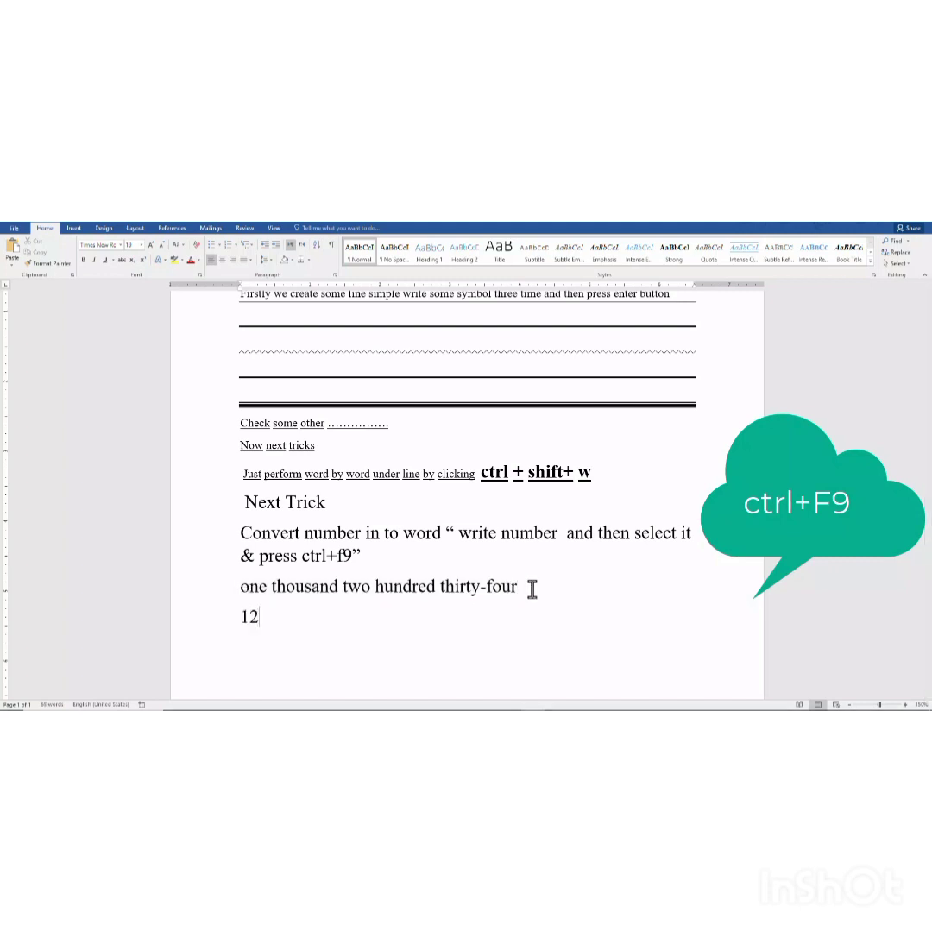
type("5")
left_click_drag(270, 617, 239, 619)
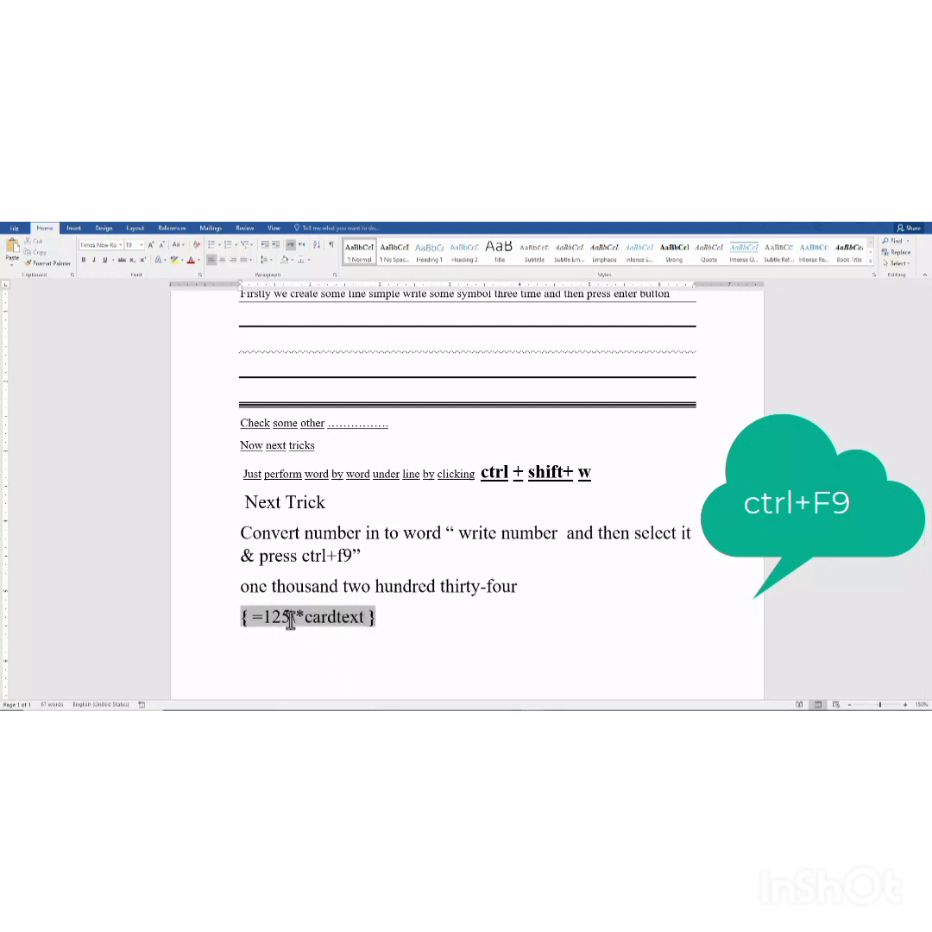
type("\\*cardtext\\")
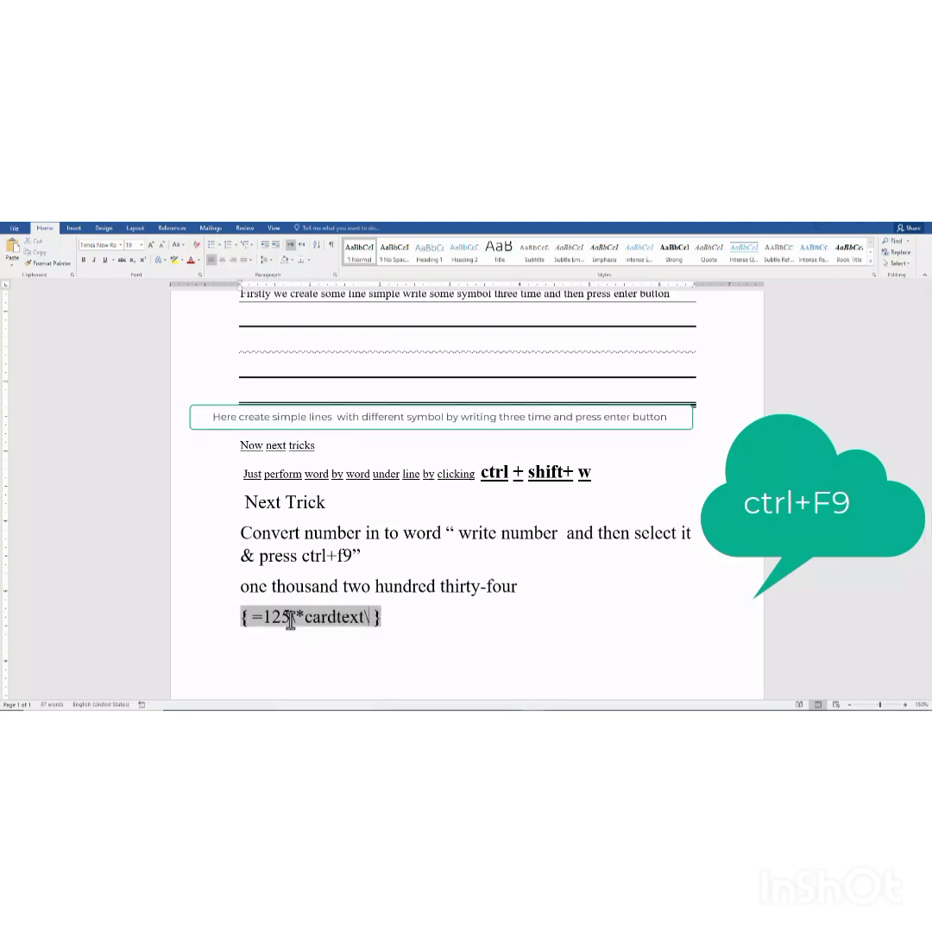
type("caps")
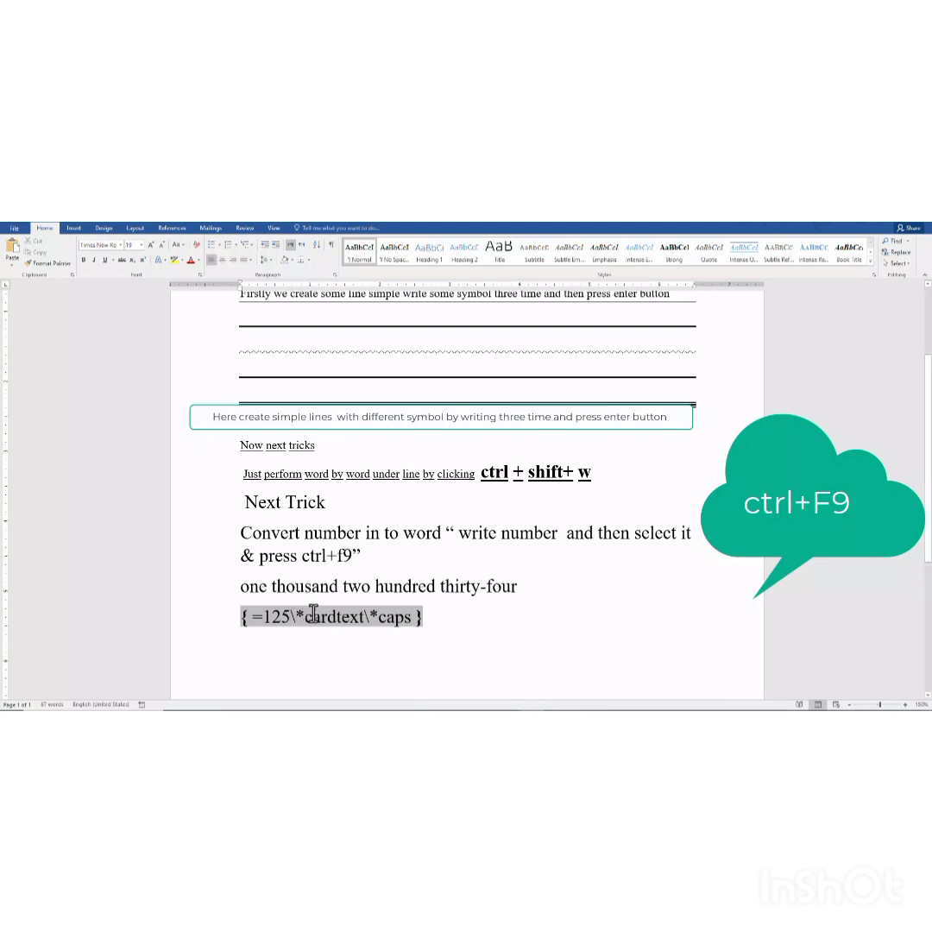
key("F9")
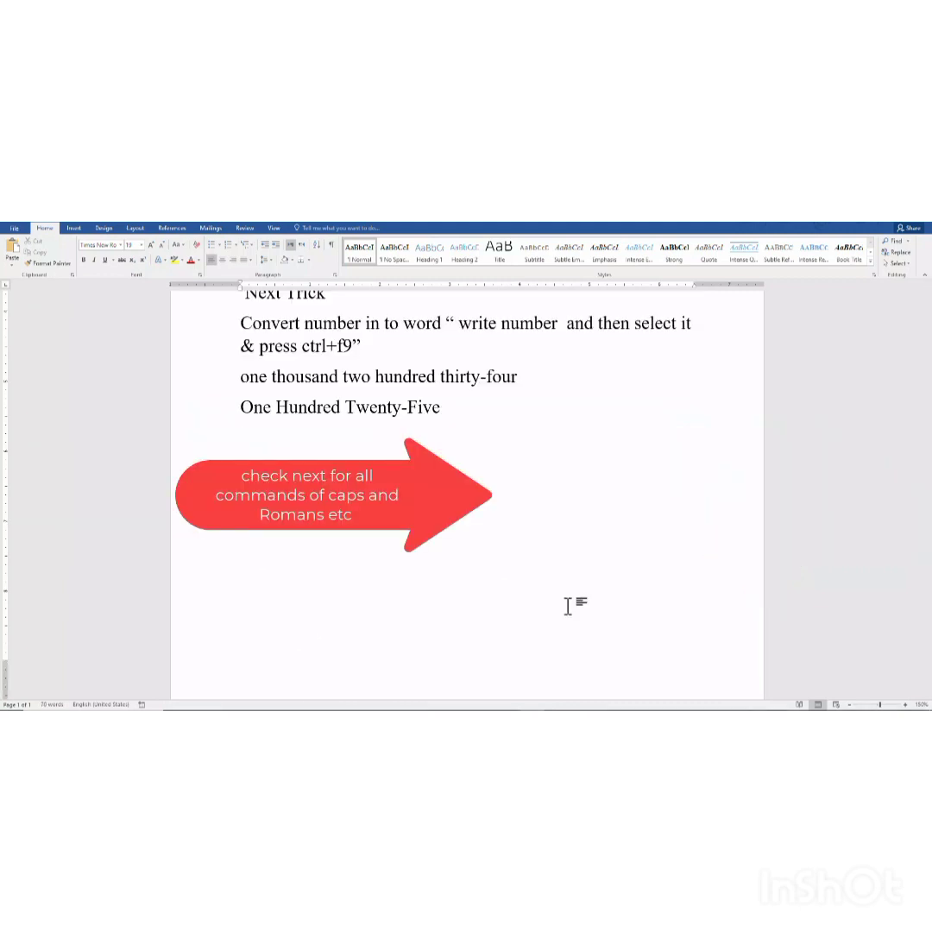
- Add the line "\*Caps capitalizes the first letter of each word." below the spelled-out numbers
type("\\*Caps capitalizes the ")
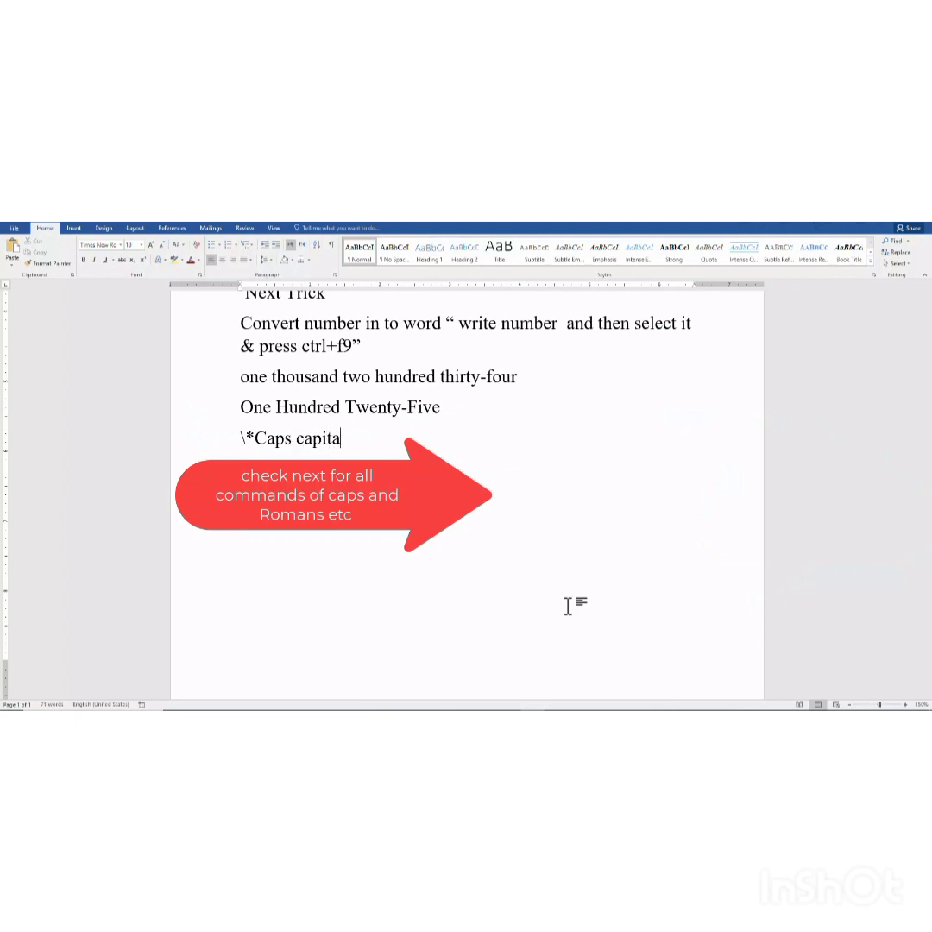
type("fi")
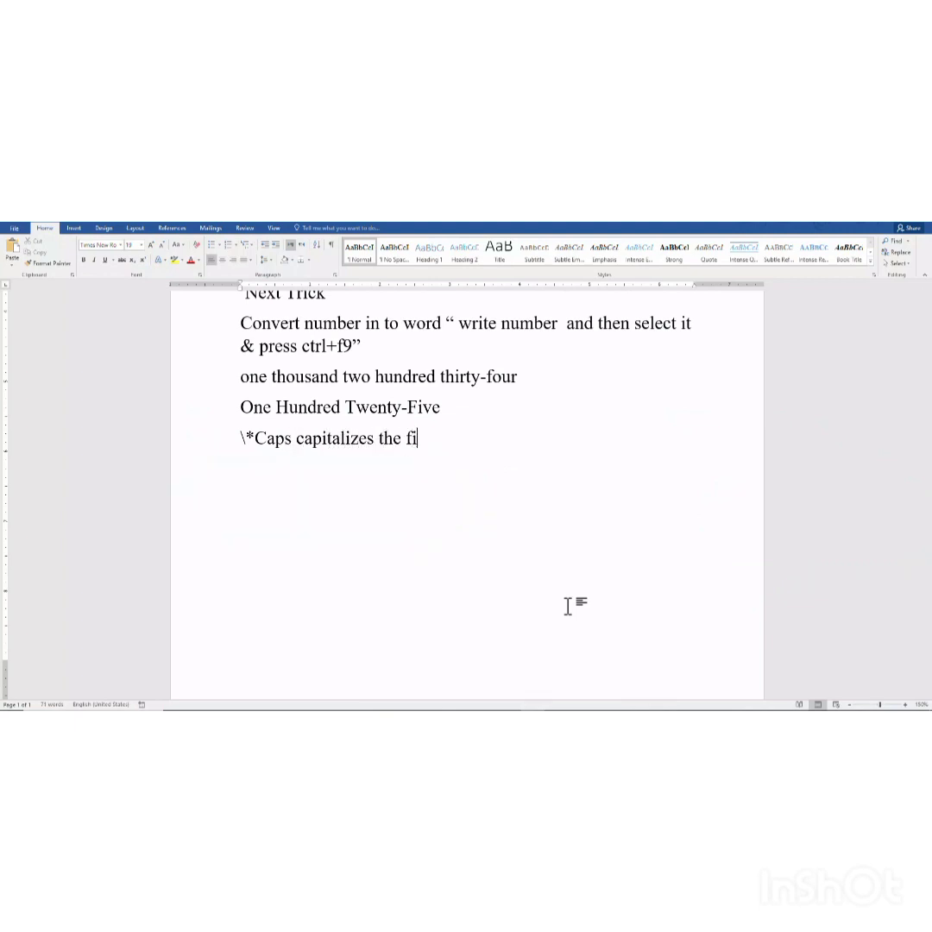
type("rst letter of each word.")
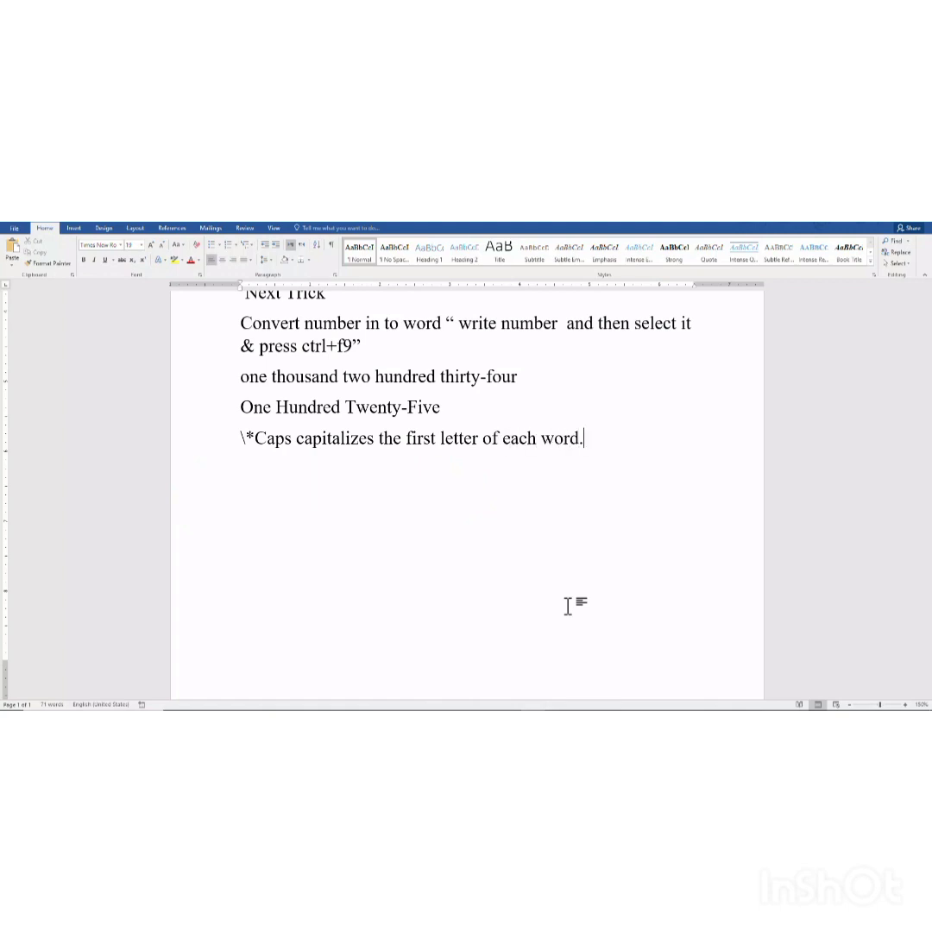
- Add the lines "\*FirstCap capitalizes the first letter of the first word." and "\*Upper capitalizes all letters." below the \*Caps line
key("Return")
type("\\*FirstCap capitalizes")
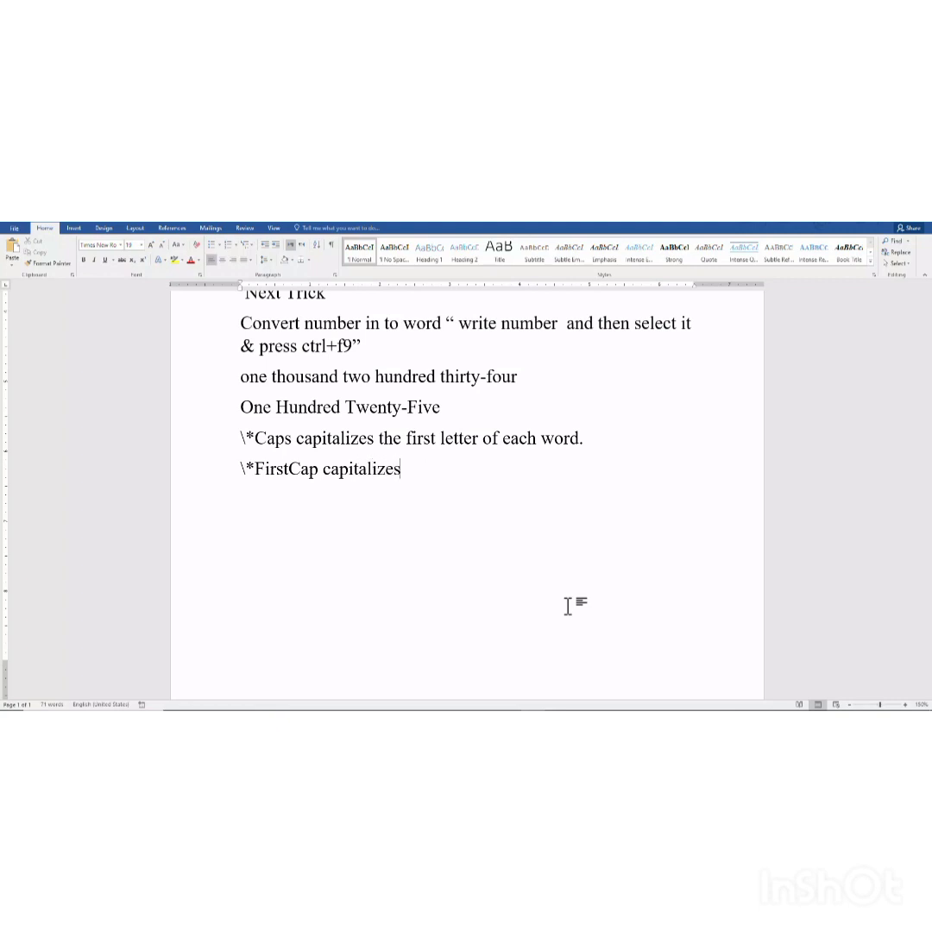
type(" the first ")
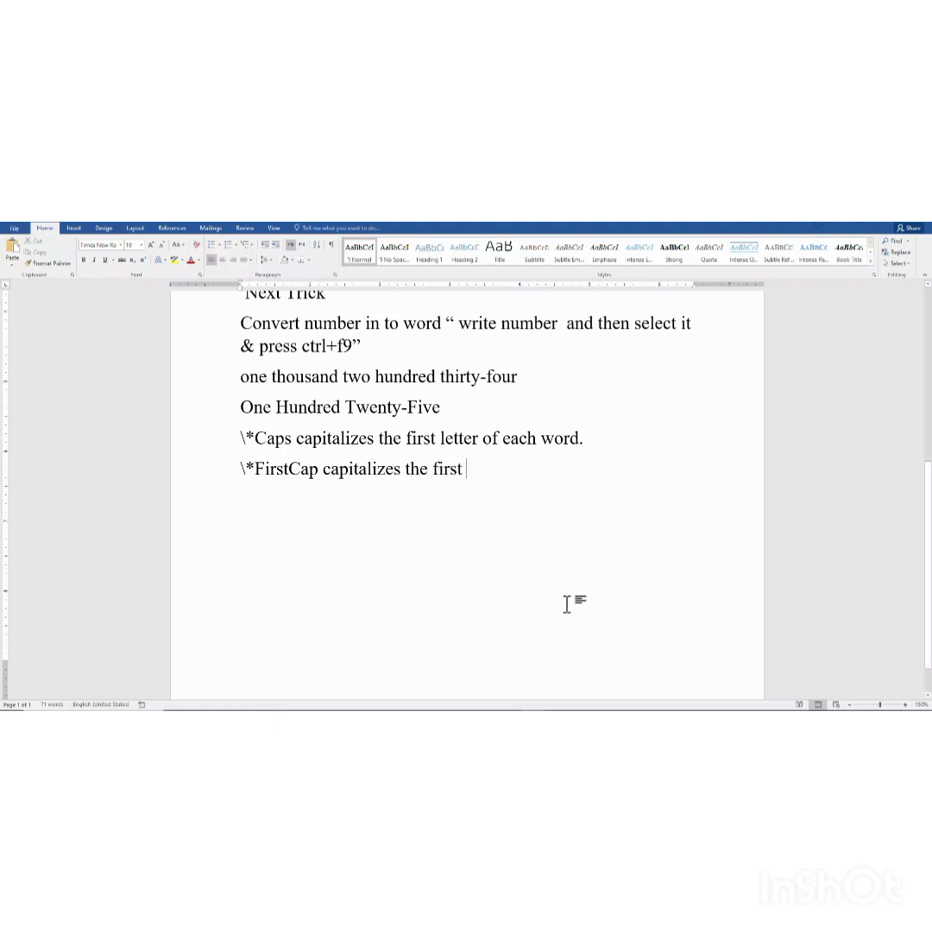
type("letter of the first word.")
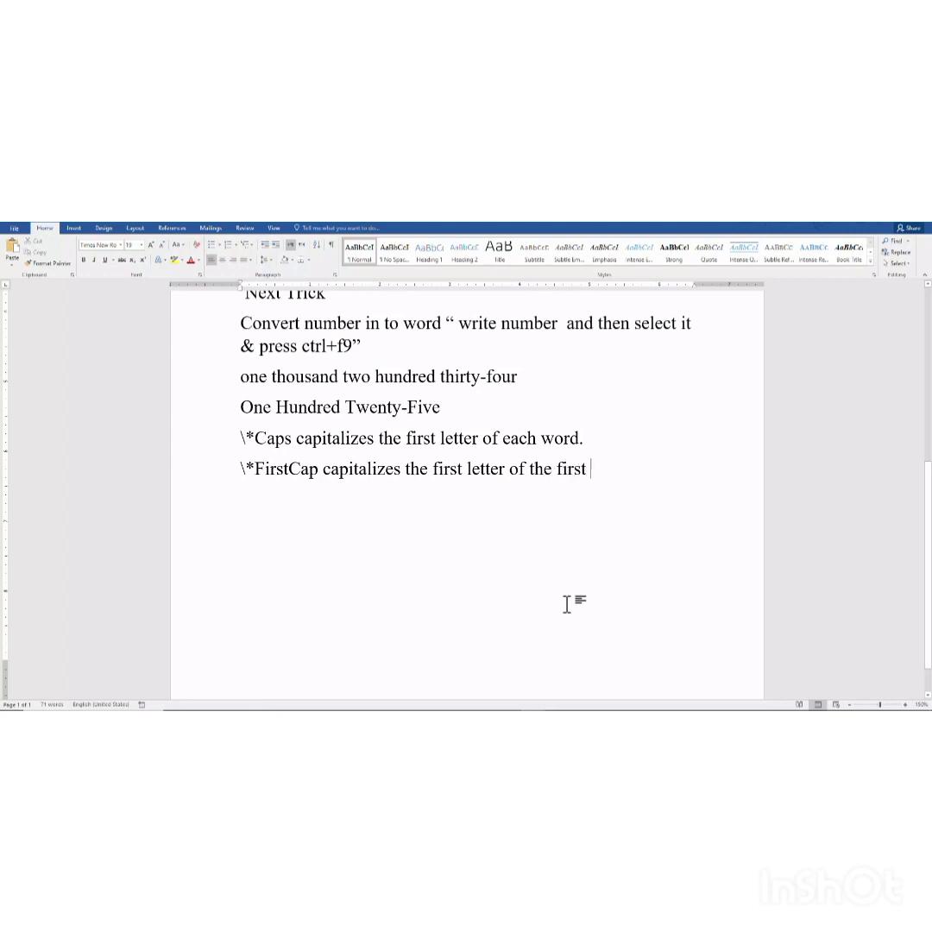
key("Return")
type("\\*Up")
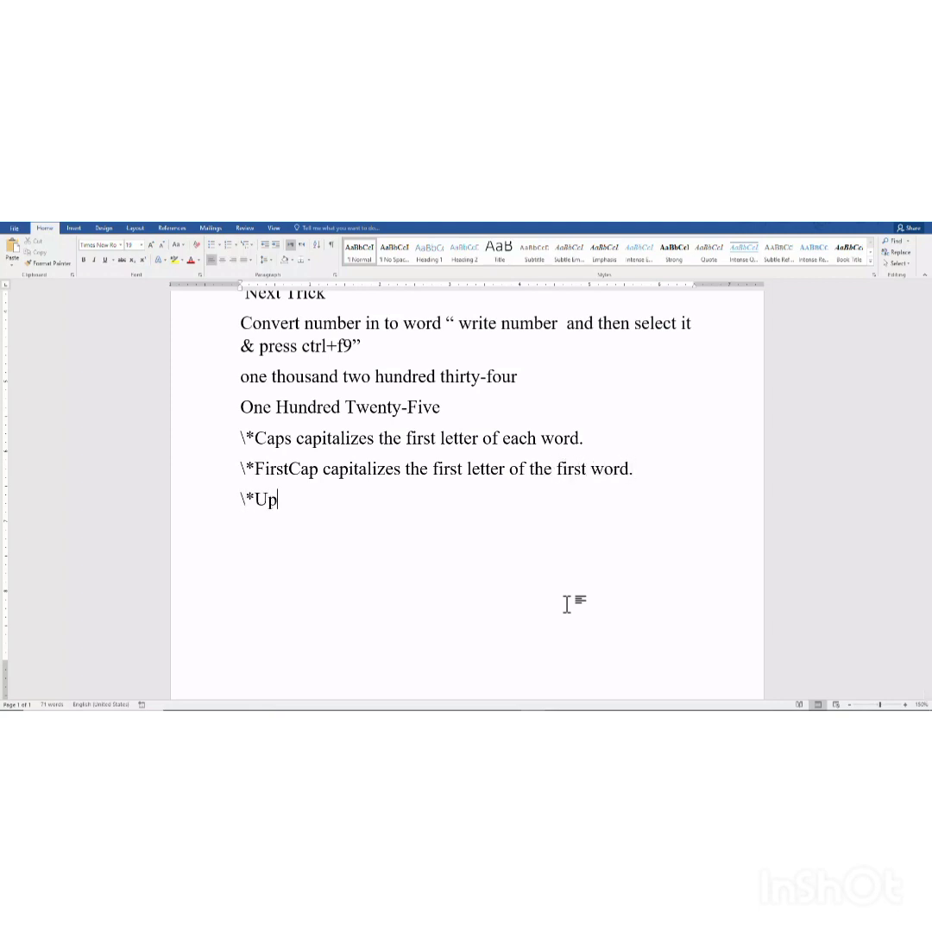
type("per capitalizes all letters.")
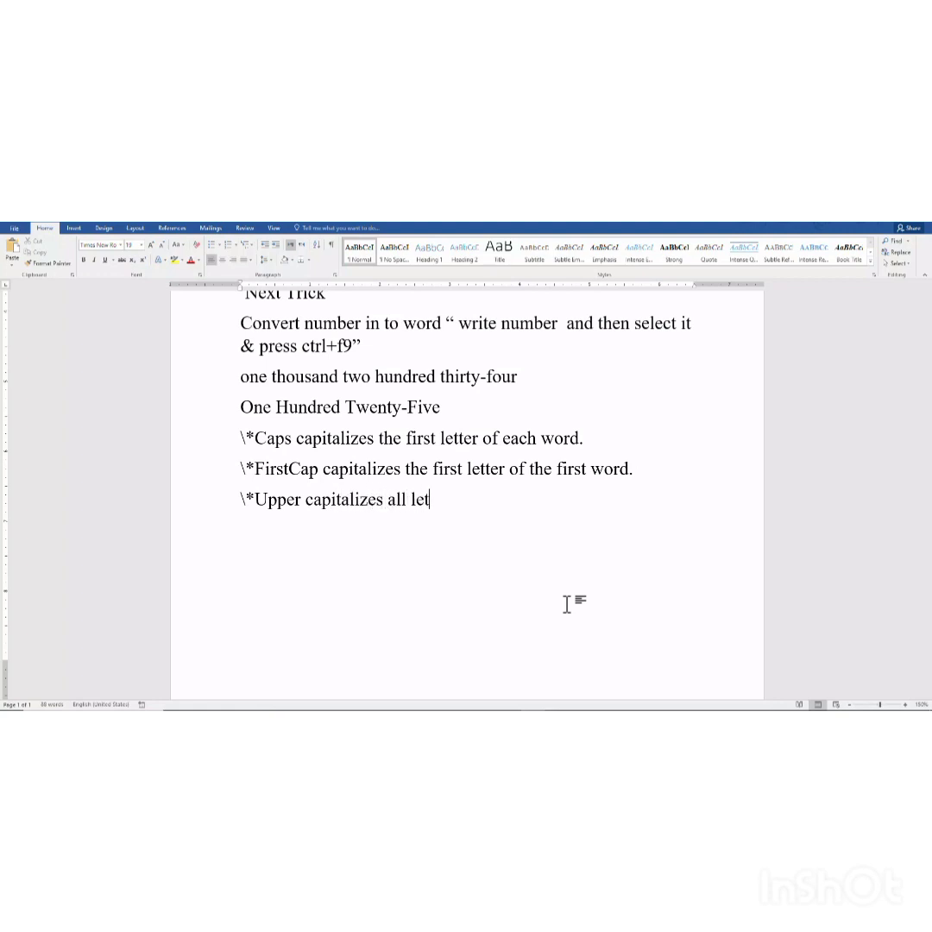
- Add the line "\*Lower capitalizes none of the results; all letters are lowercase." below the \*Upper line
key("Return")
type("\\*Lower capitalizes")
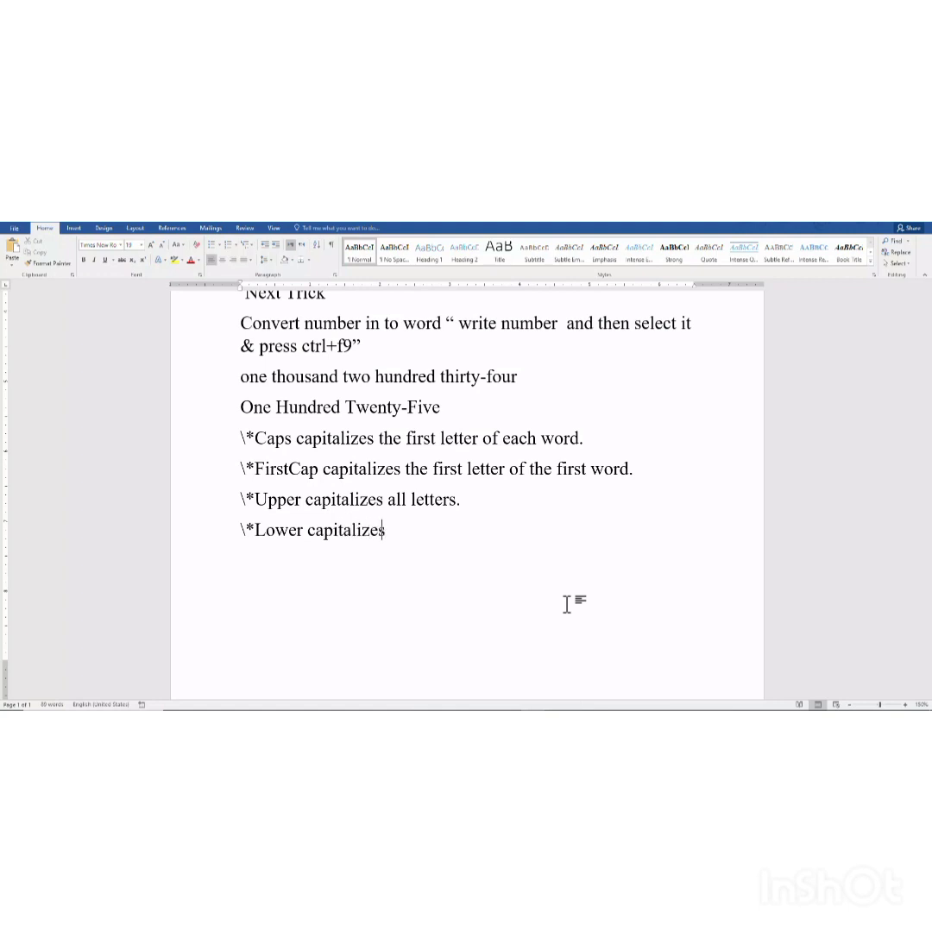
type(" none of the results; al")
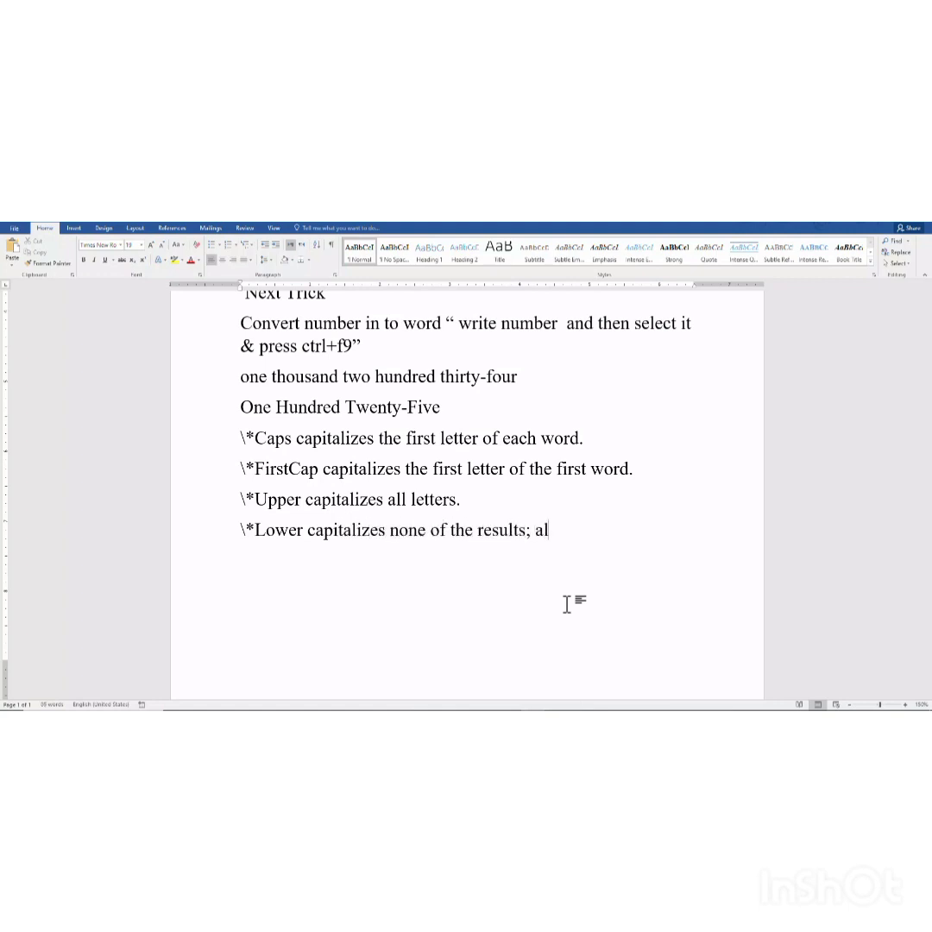
type("l letters are lowercase.")
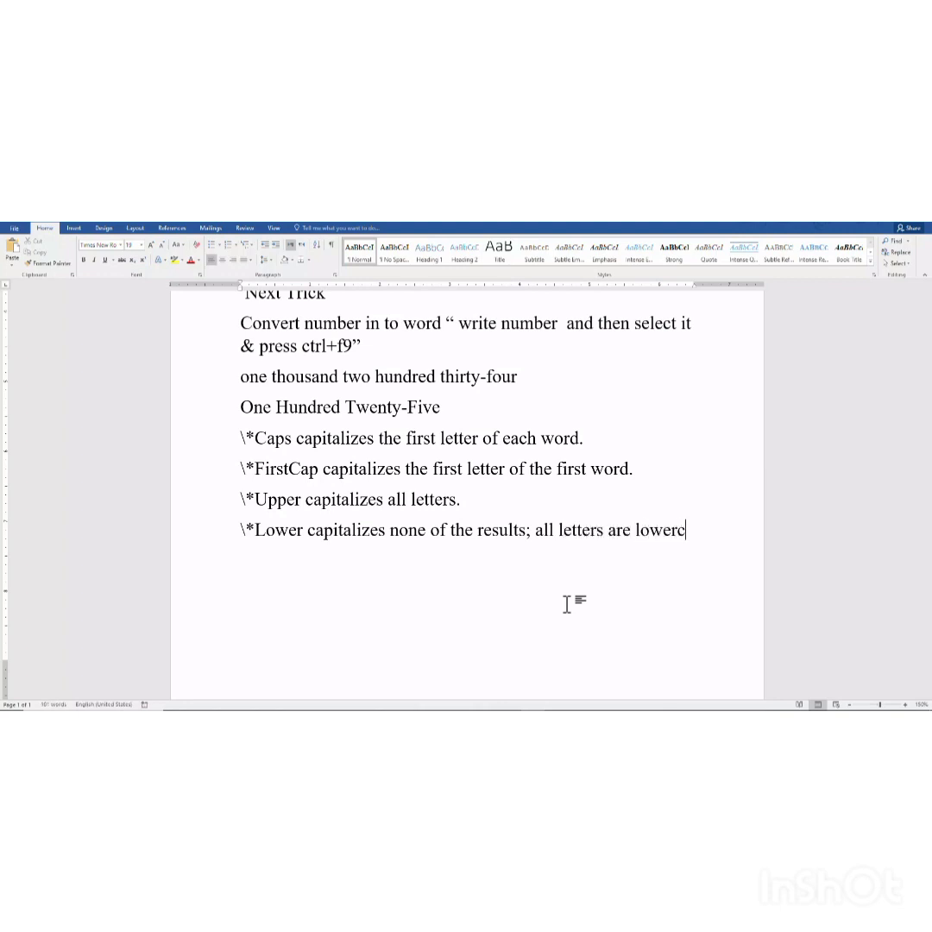
- Add the lines "\*ROMAN - For upper-case Roman numeral," and "\*roman - For lower-case Roman numeral" below the \*Lower line
key("Return")
type("\\*ROMAN - ")
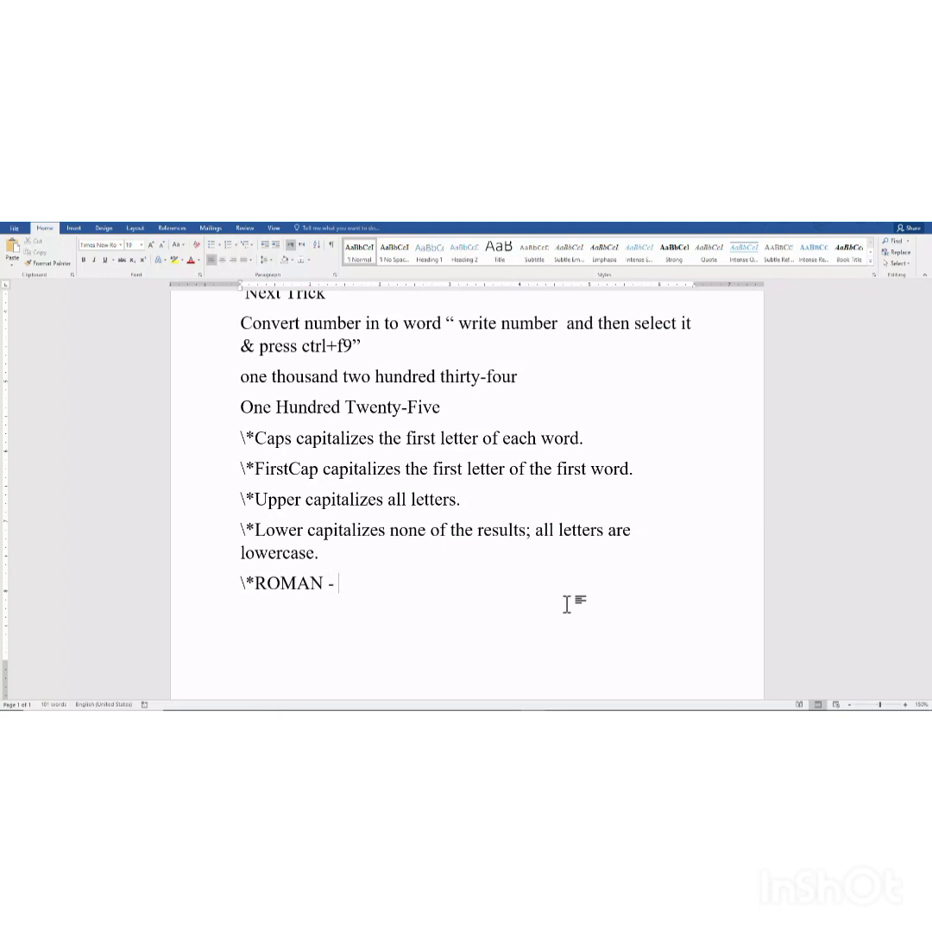
type("For upper-case Roman numeral,")
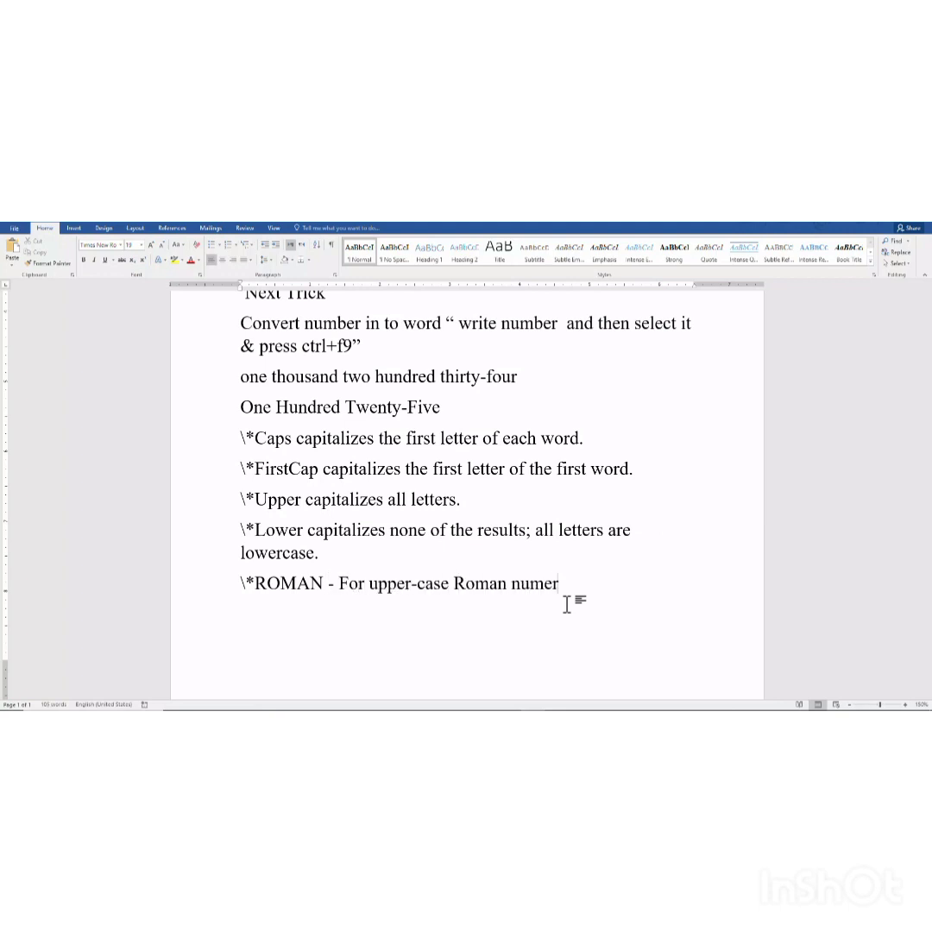
key("Return")
type("\\*roma")
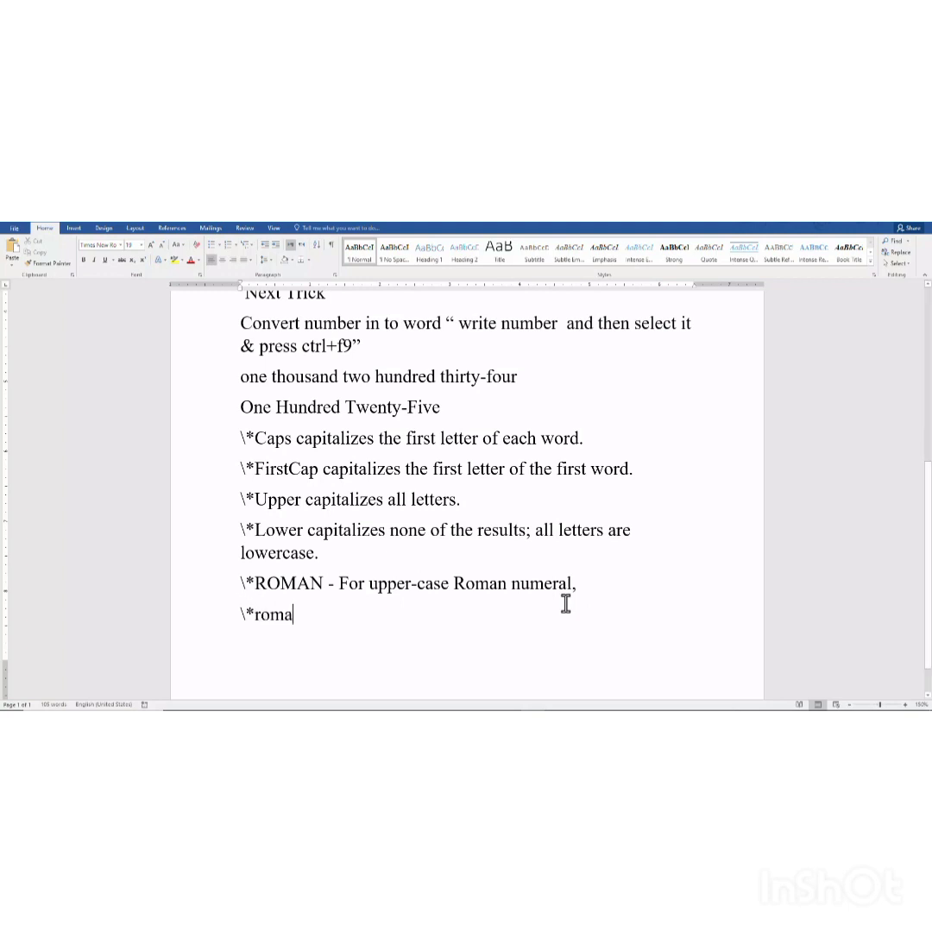
type("n - For lower-case Roman numeral ")
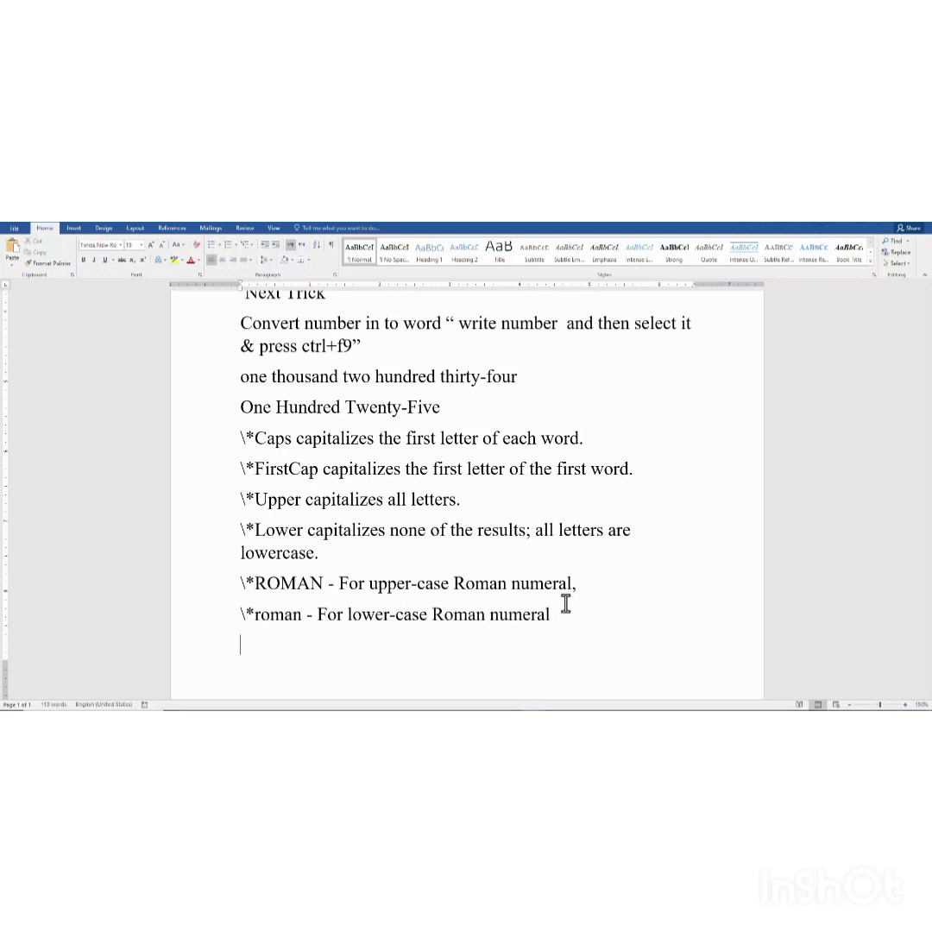
- Add the closing line "Thanks For watching" followed by a row of dots at the end of the document
type("Thank")
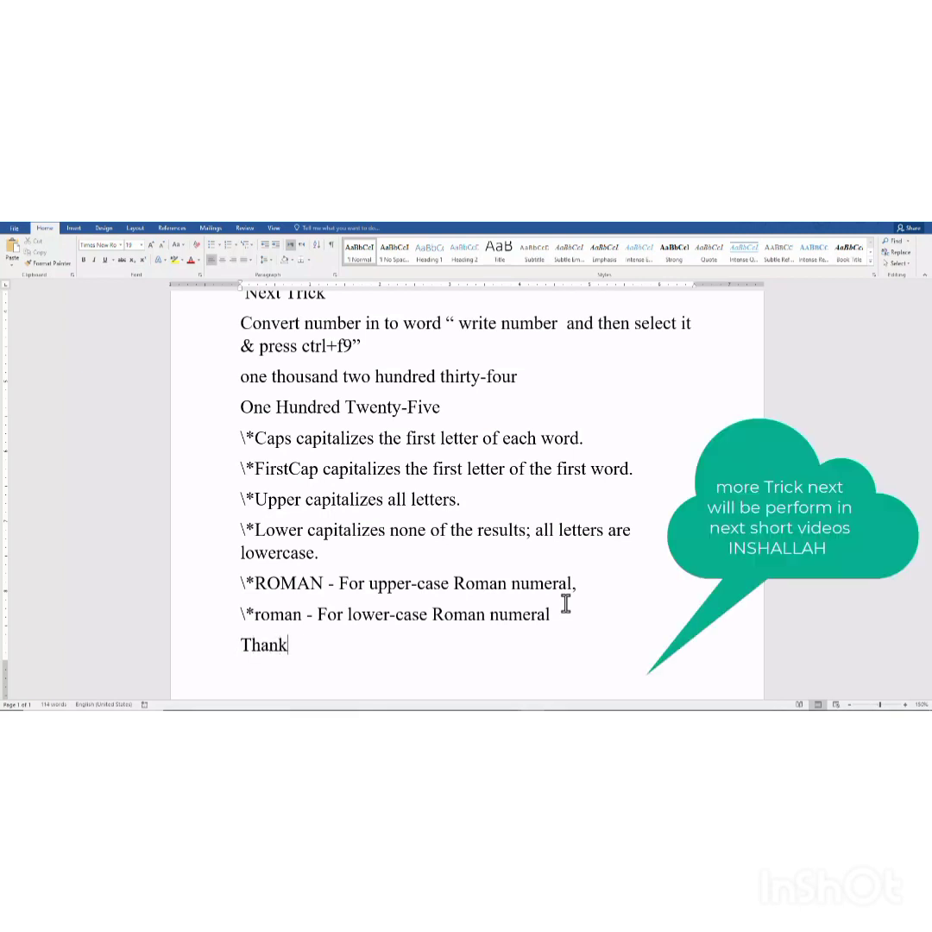
type("s For watching")
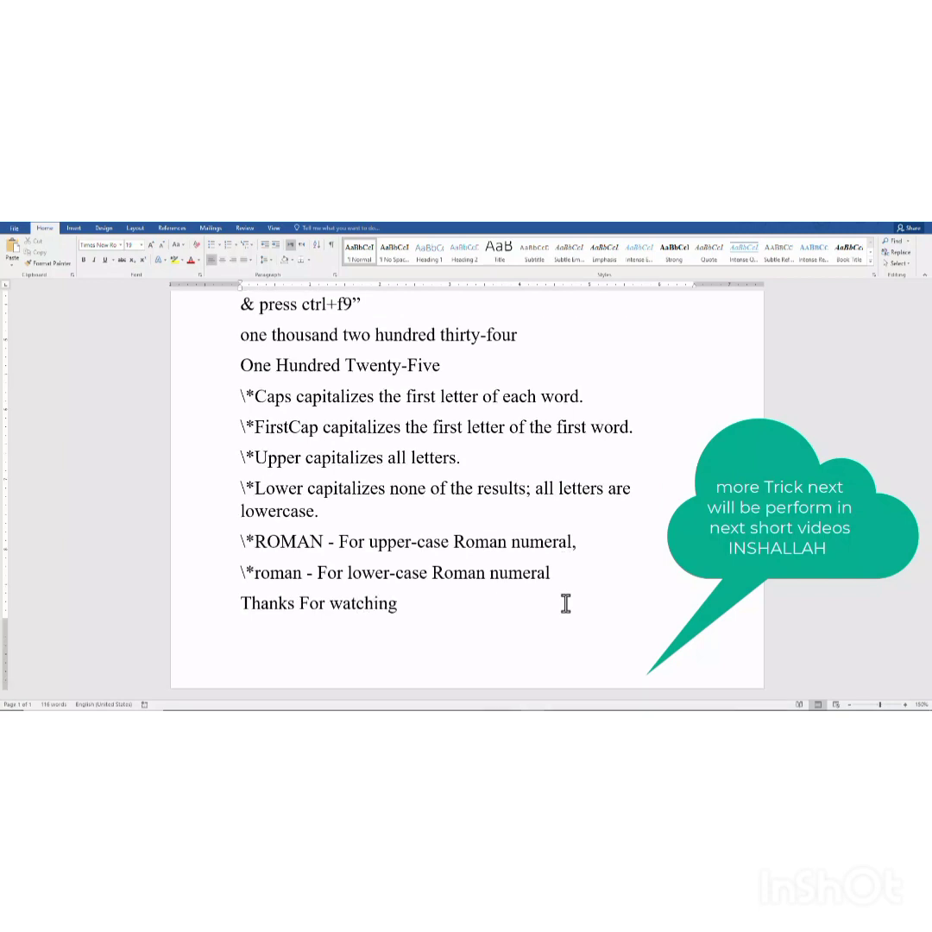
type("................")
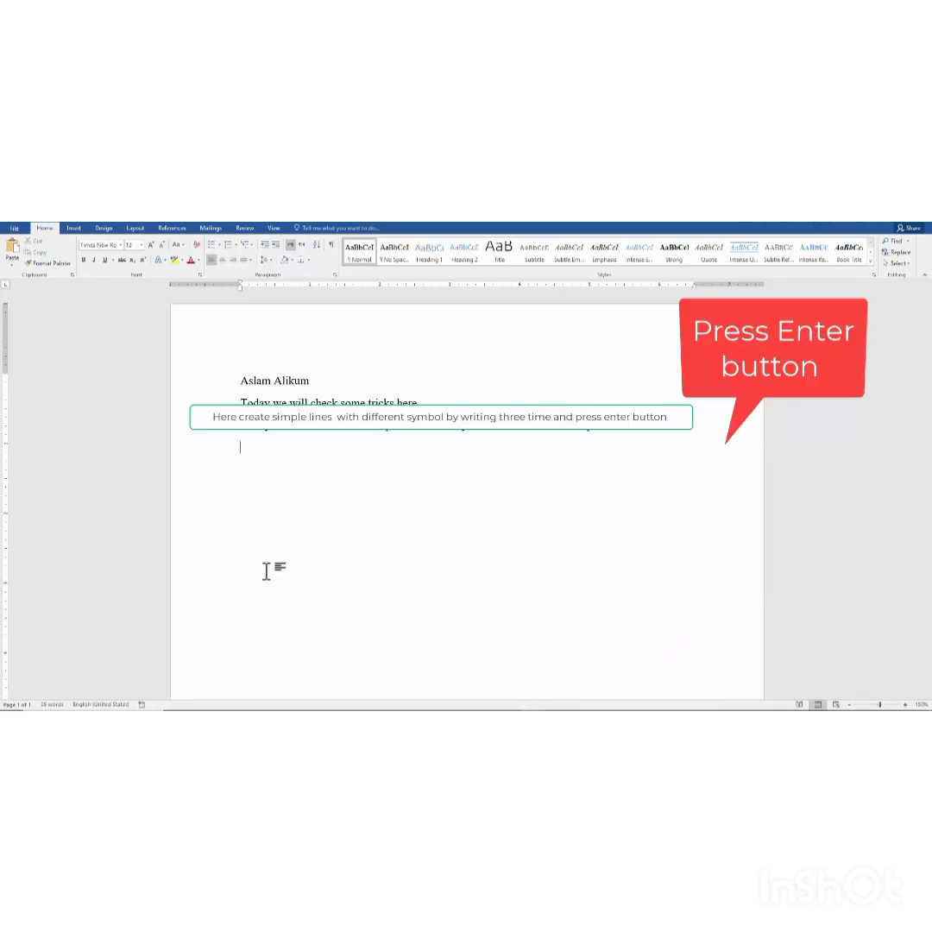
- Create full-width horizontal lines below the introduction, including a wavy one from ~~~, a thick one from ___ and a triple one from ###
key("Return")
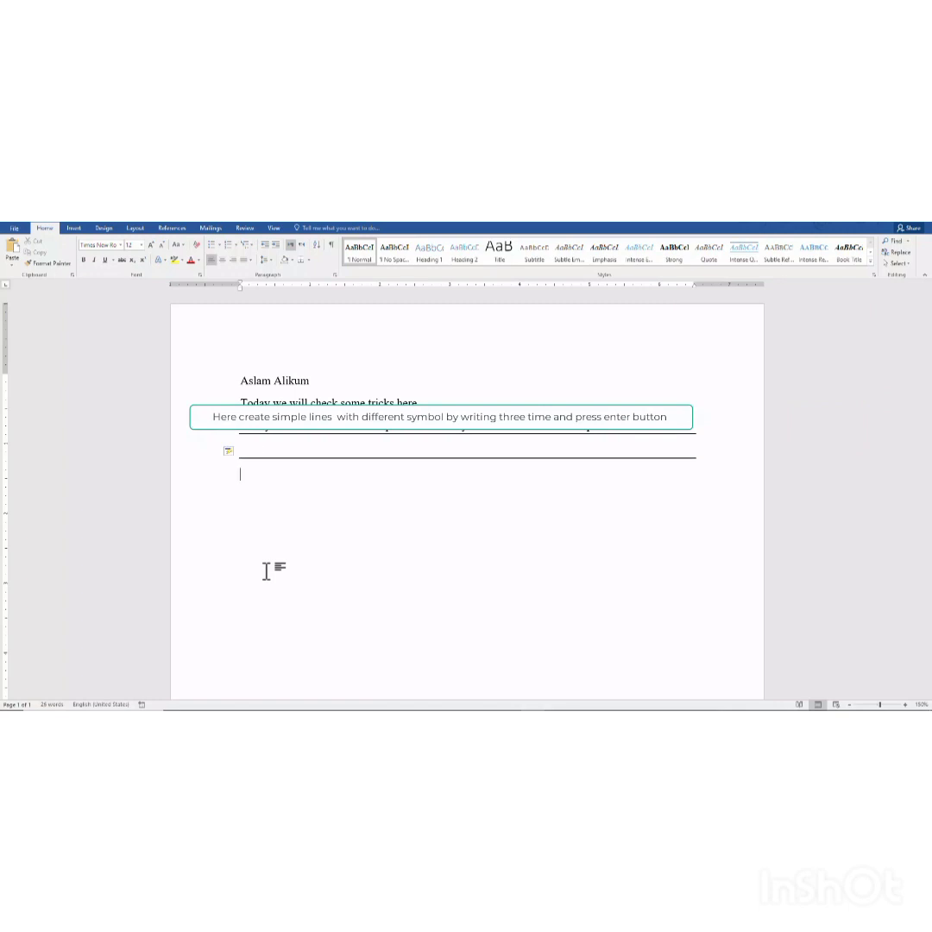
type("~~~")
key("Return")
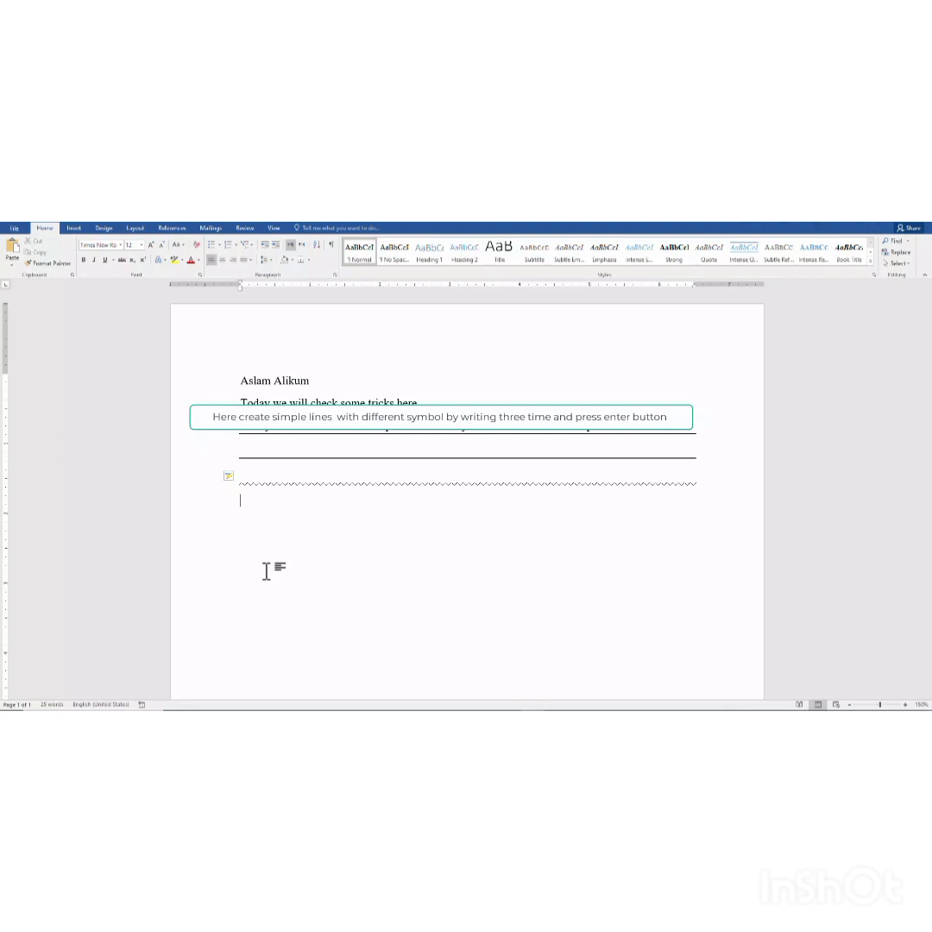
type("___")
key("Return")
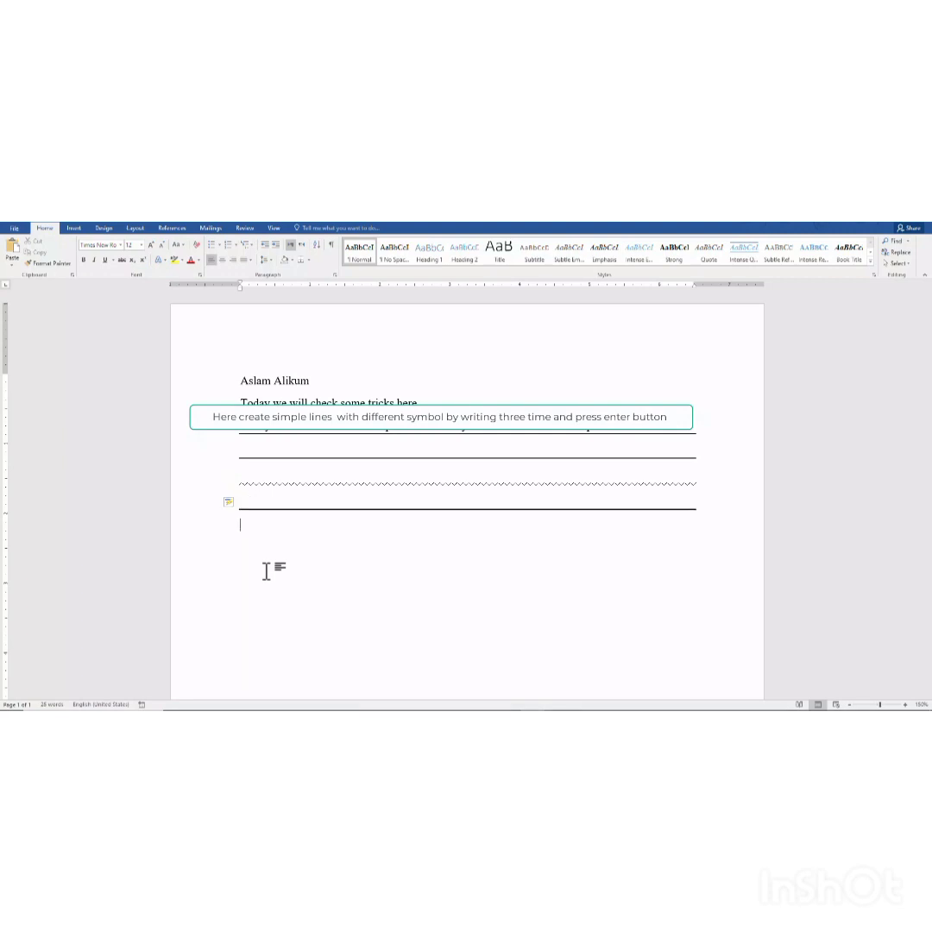
type("###")
key("Return")
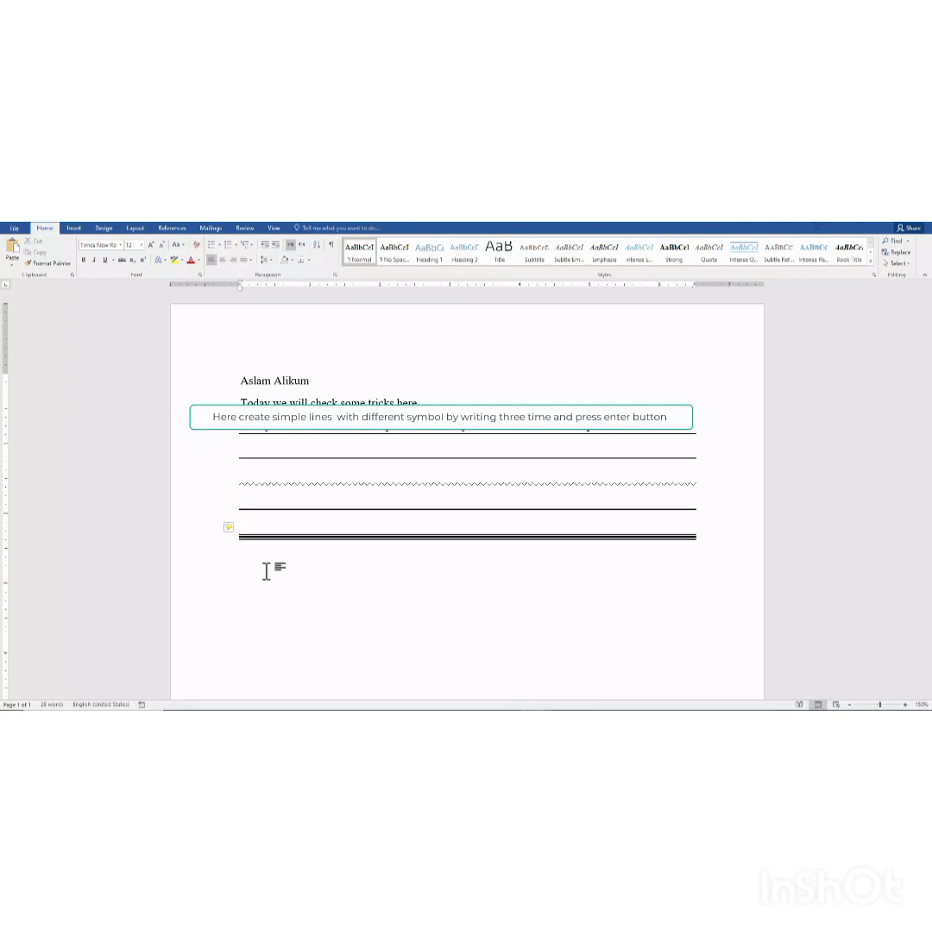
- Add the lines "Check some other ……………" and "Now next tricks" below the triple line
type("Check some other ...............")
key("Return")
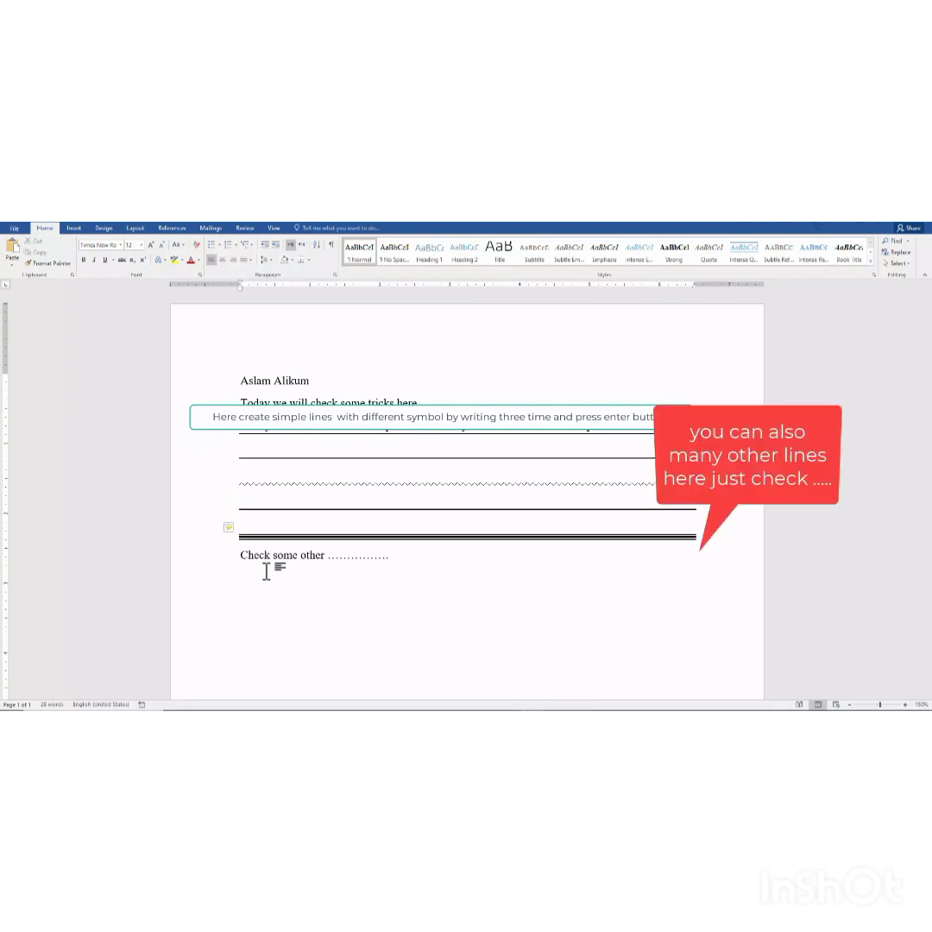
type("Now next tricks")
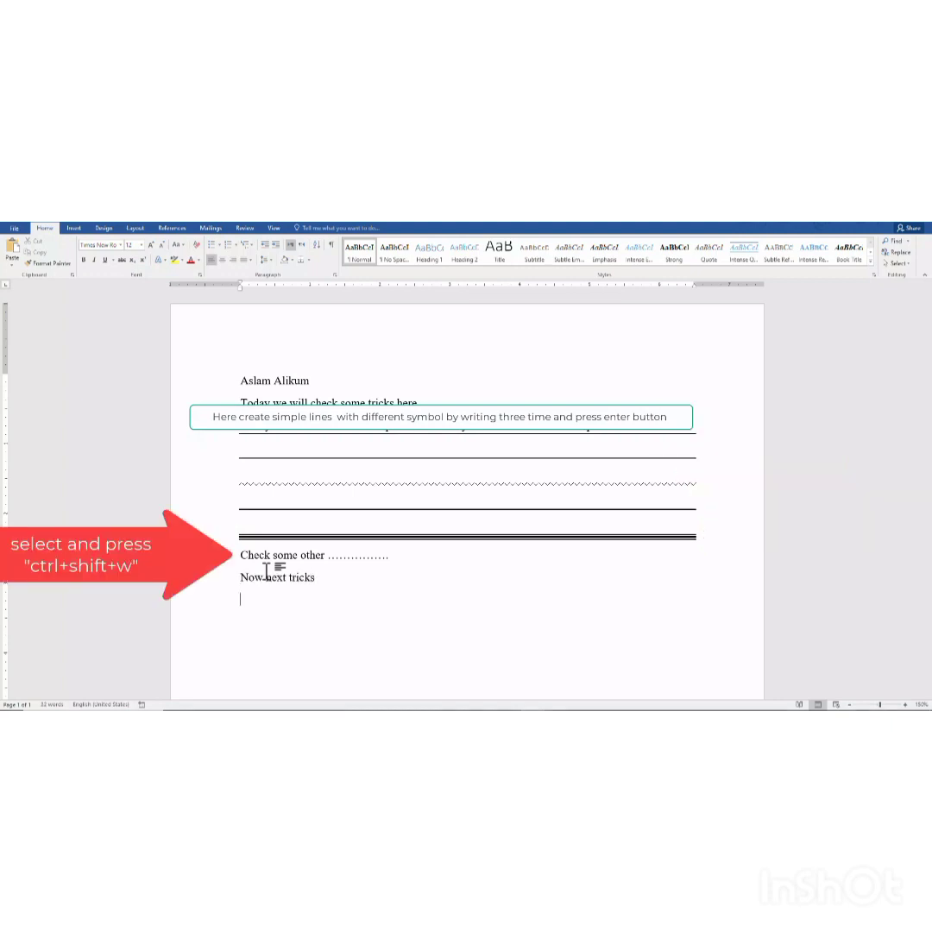
- Apply word-only underlining to the "Check some other" and "Now next tricks" lines
key("shift+Up")
key("shift+Up")
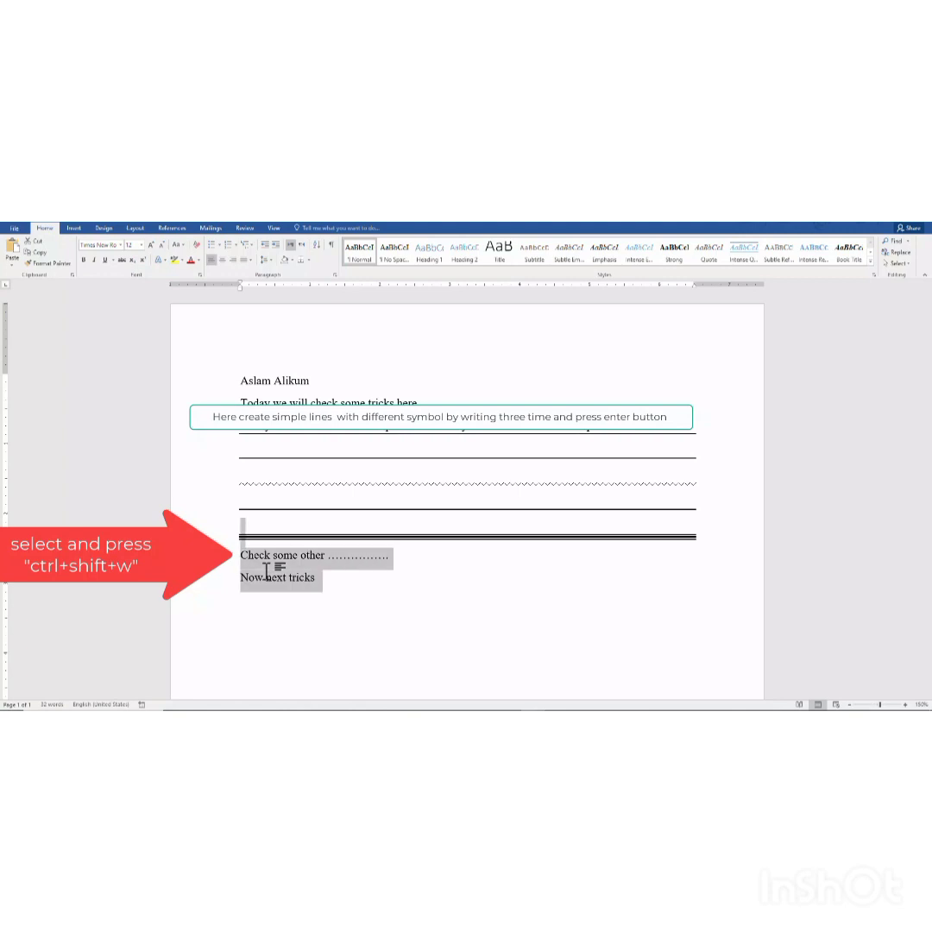
key("ctrl+shift+w")
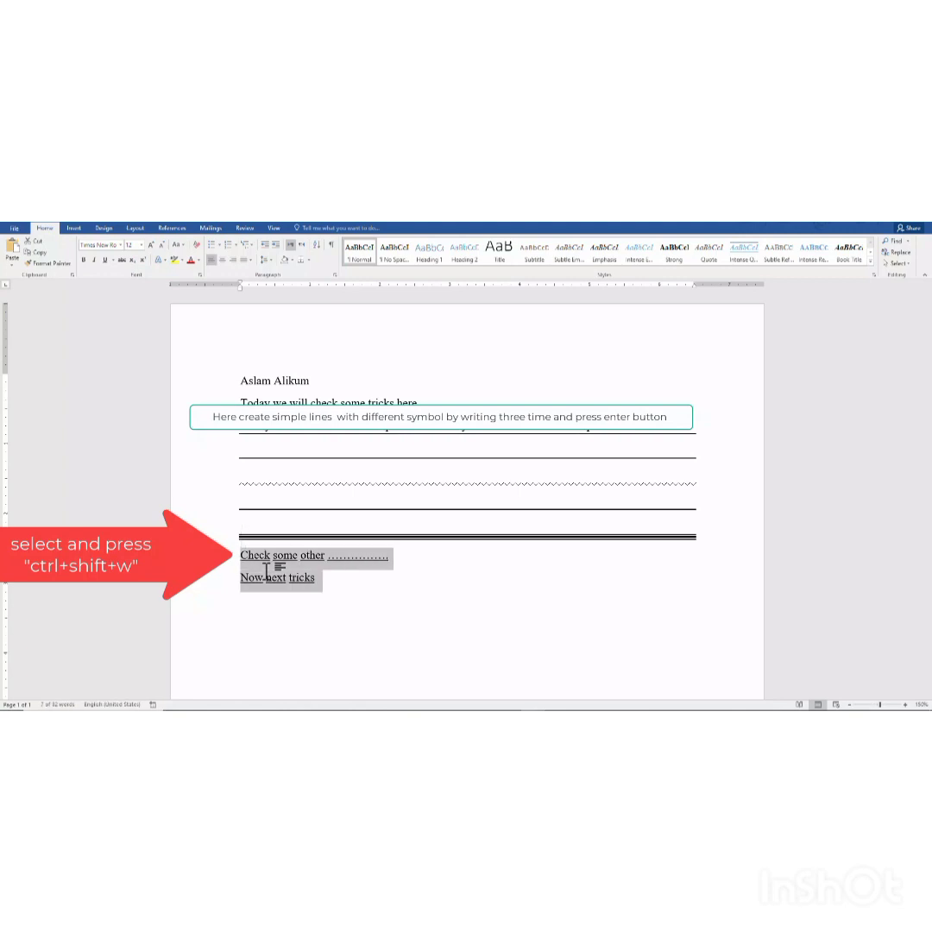
key("Right")
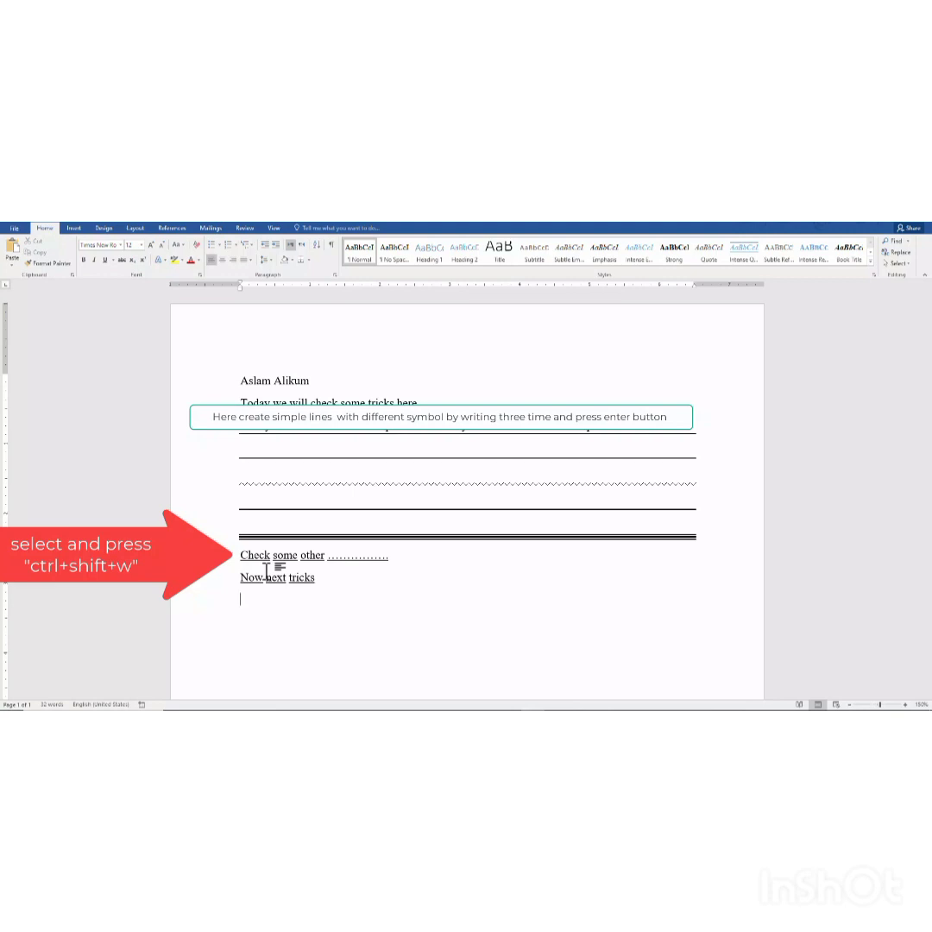
- Add the line "Just creat a table with short trick" under the Next Trick heading
type("Jus")
key("BackSpace")
type("eat a table with short trick")
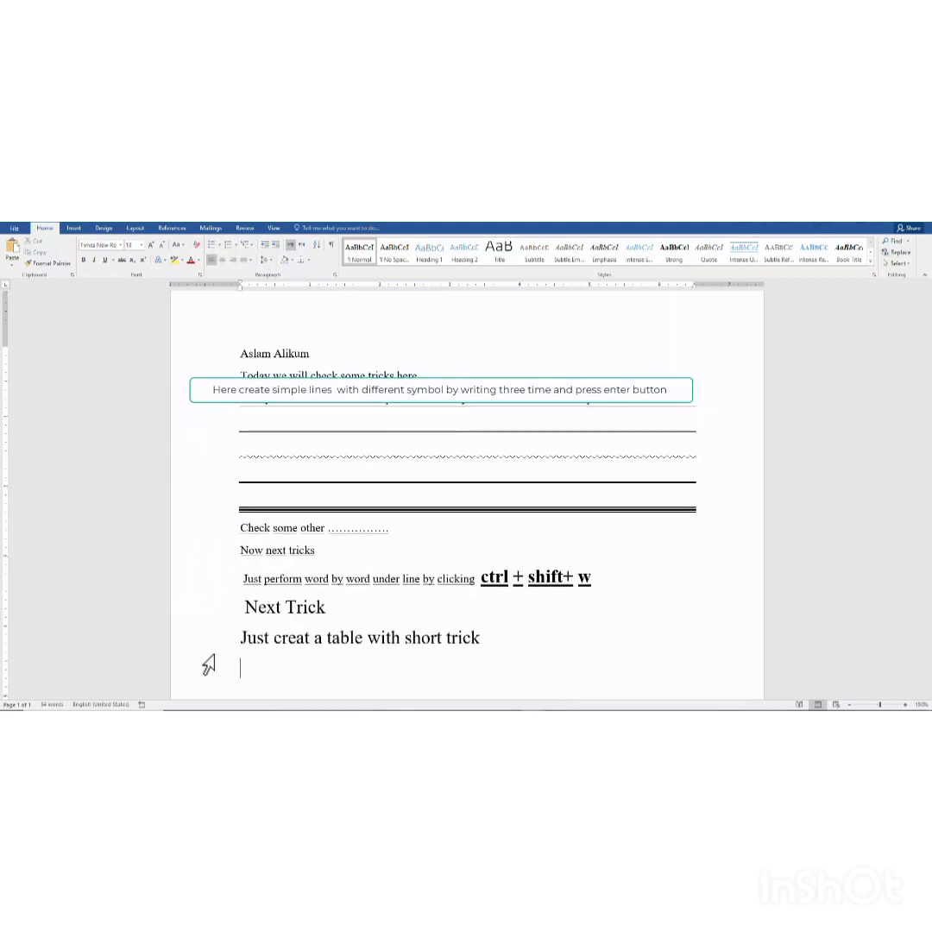
- Create a one-row, three-column table from the text +-+-+-+ below the table trick line and widen it
type("+-+-+")
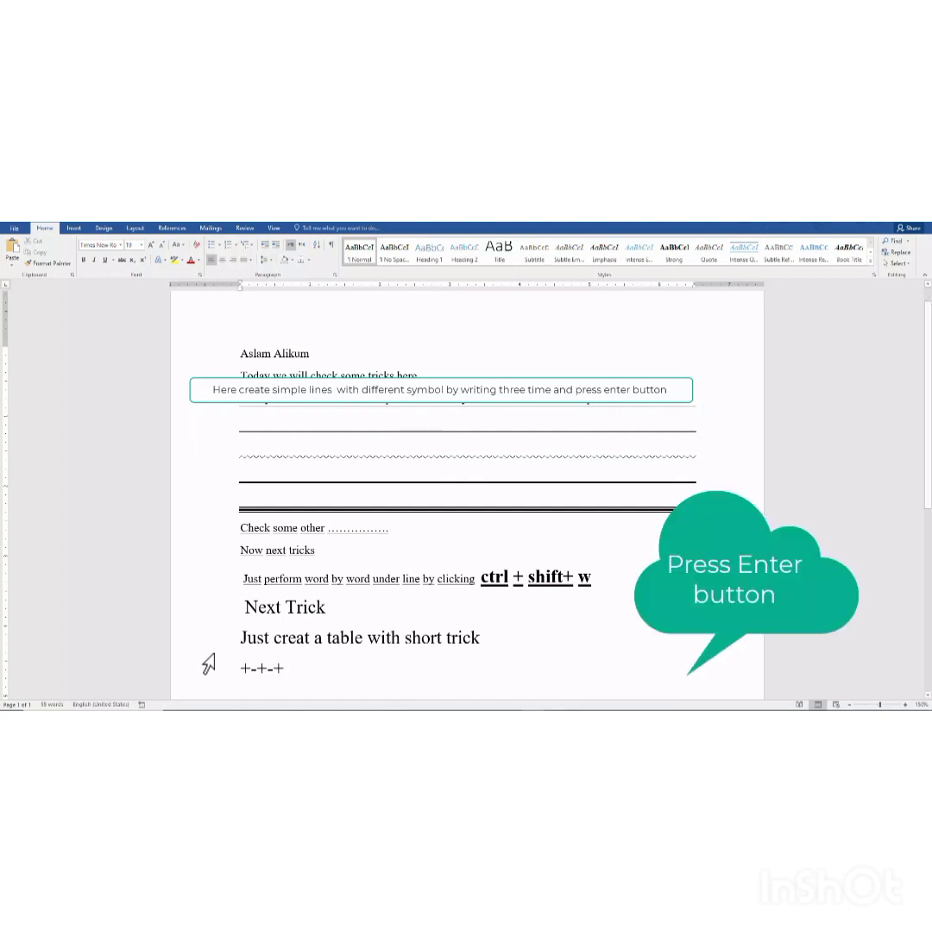
type("-+")
key("Return")
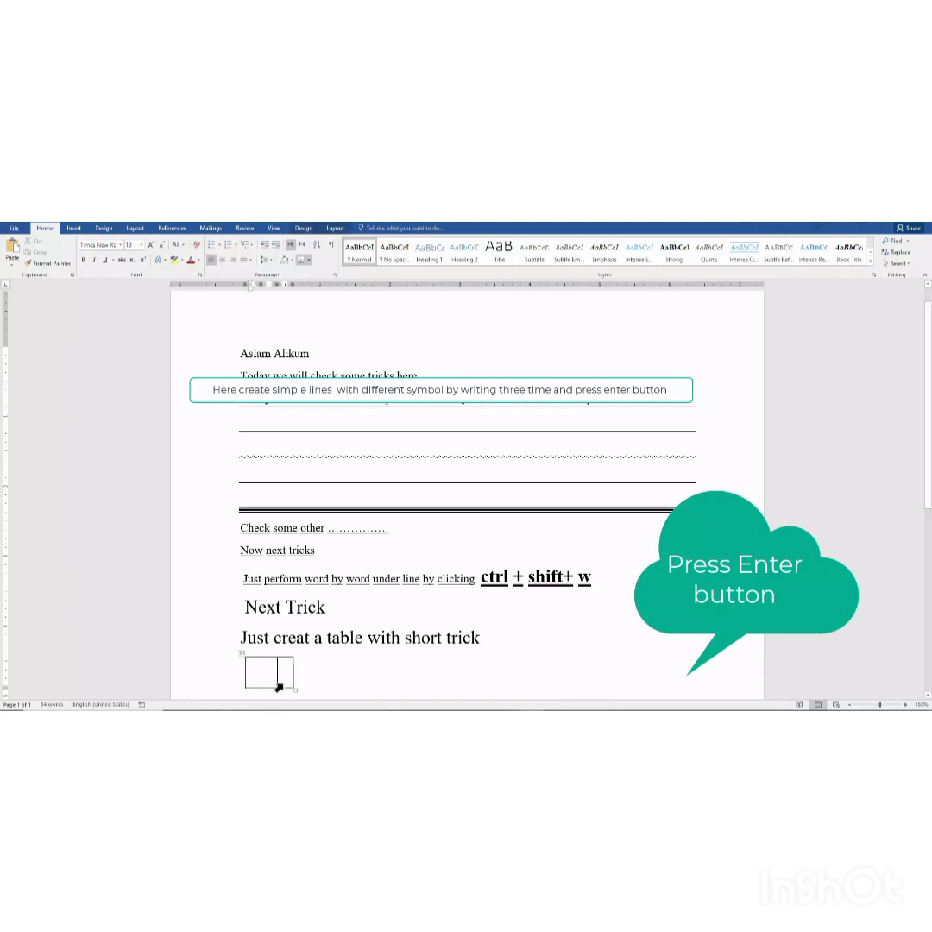
left_click_drag(318, 689, 539, 672)
left_click(500, 639)
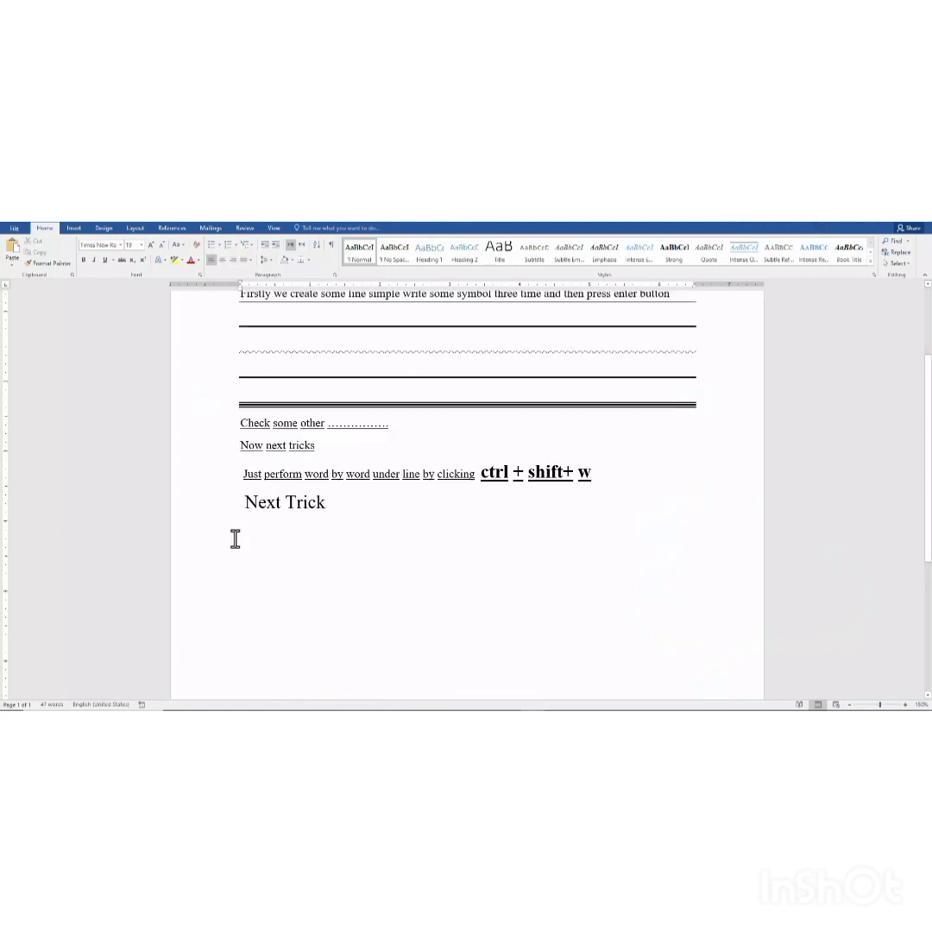
- Add the line "Convert number in to word" under the Next Trick heading, with the number 1234 on the line below
type("con")
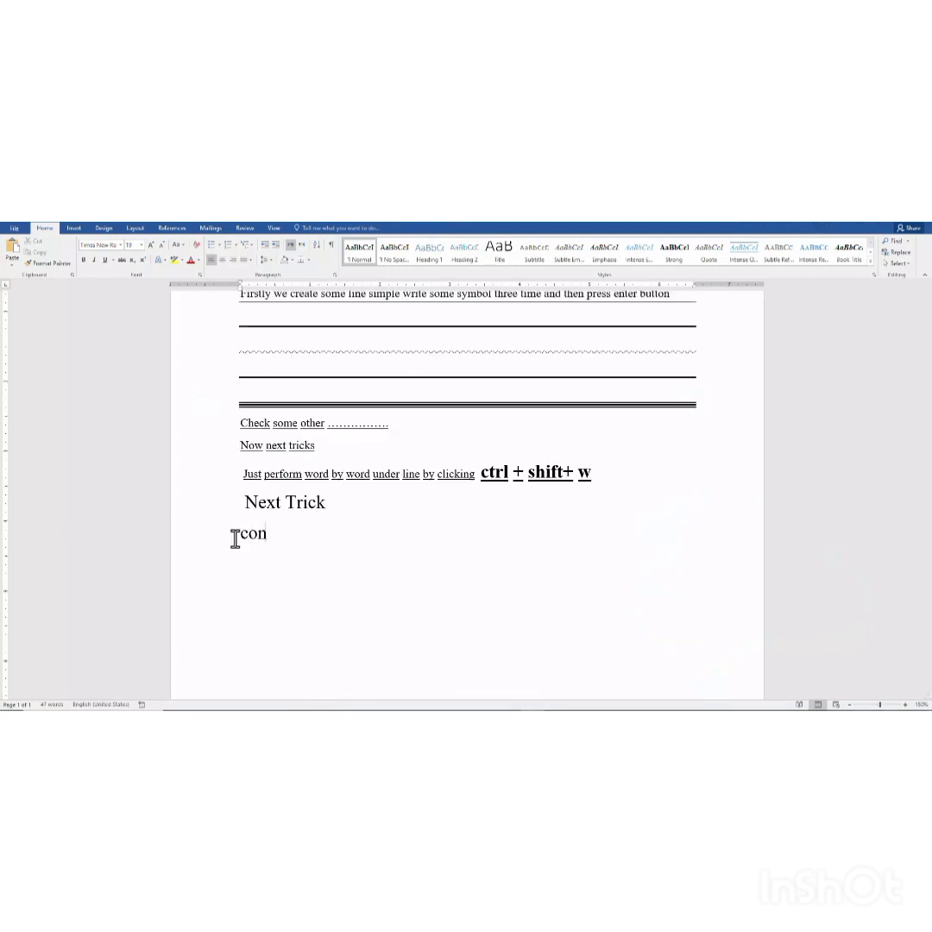
type("vert number in ")
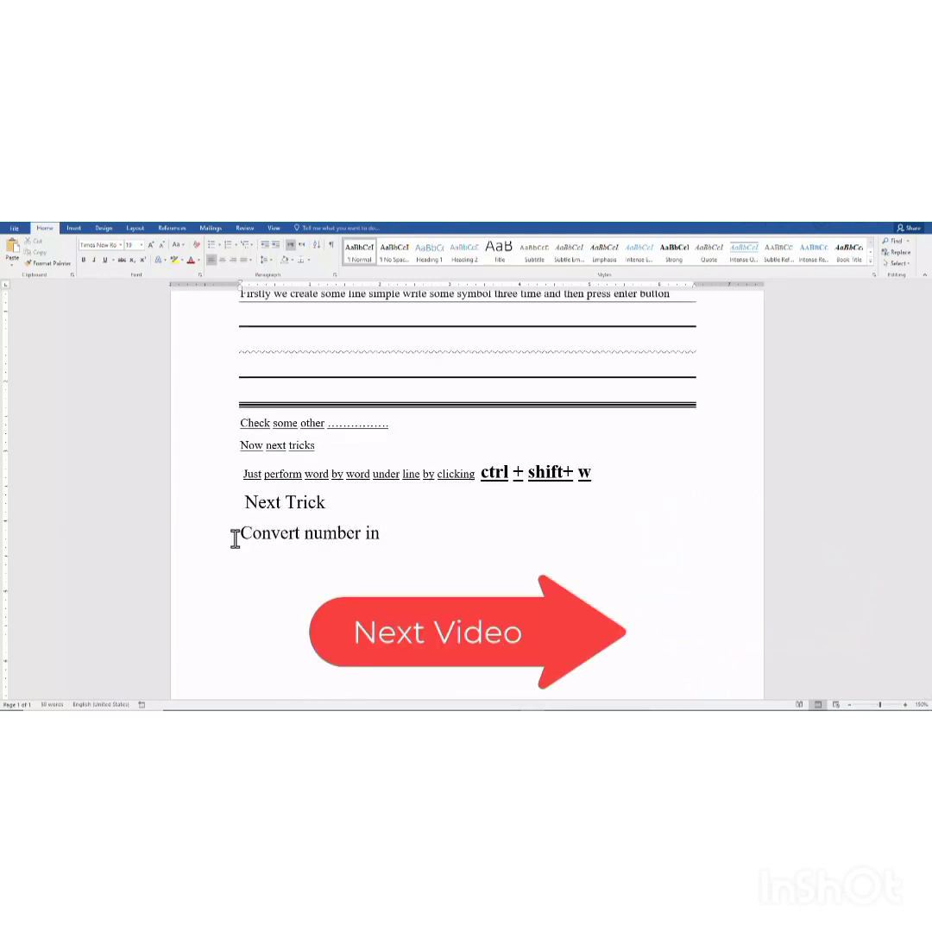
type("to word")
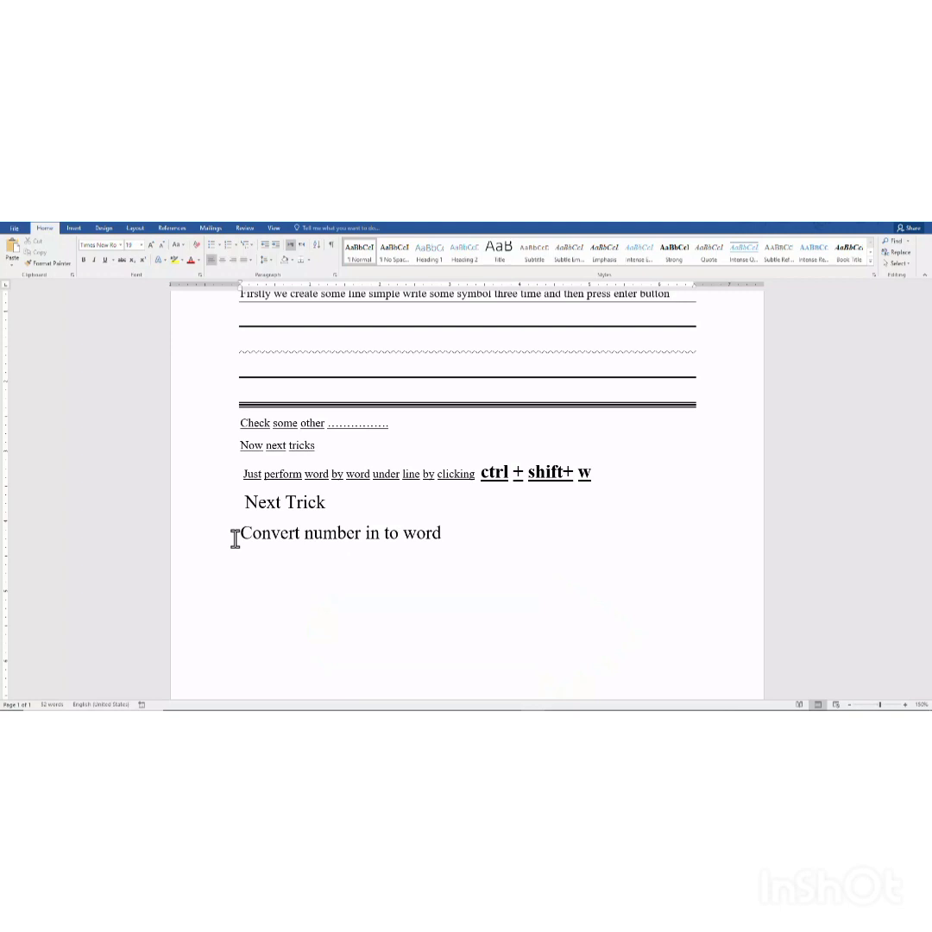
type("34")
key("shift+Left")
key("shift+Left")
key("shift+Left")
key("shift+Left")
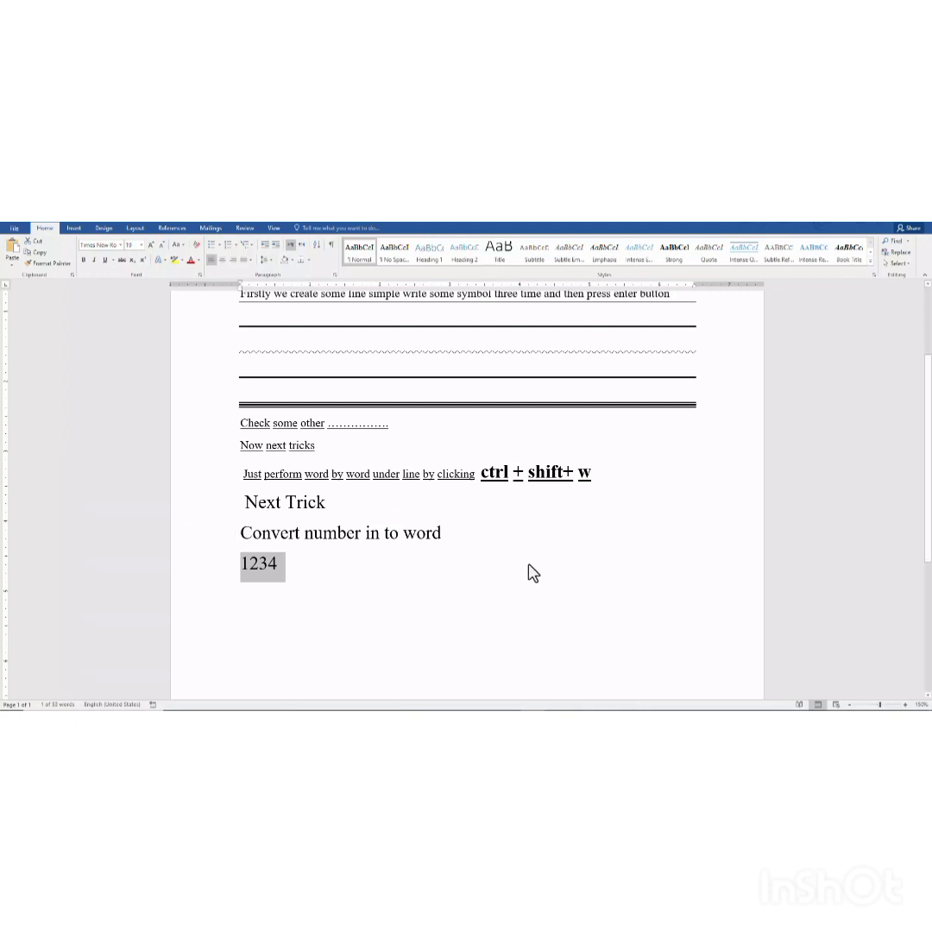
- Append “ write number and then select it & press ctrl+f9” to the "Convert number in to word" line, leaving no blank line before 1234
left_click(462, 536)
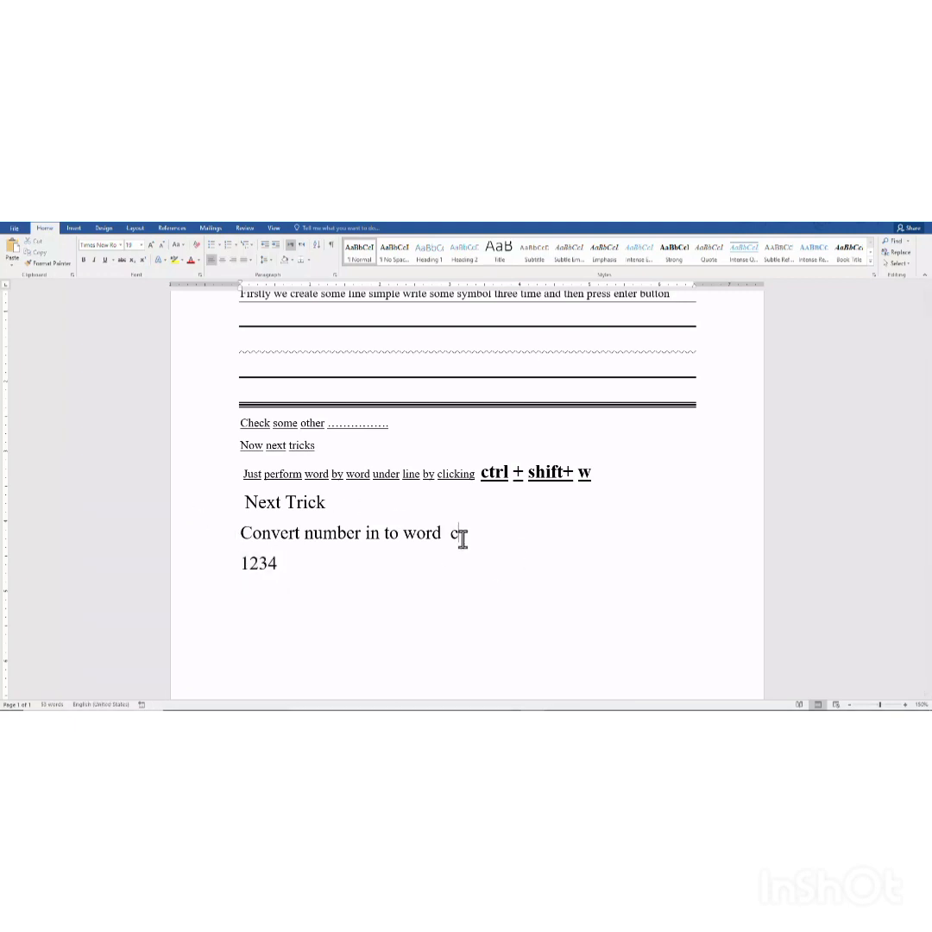
type("\" wrti")
key("BackSpace")
key("BackSpace")
type("ite numb")
type("er  and then select it & press ctrl+f9\"")
key("Return")
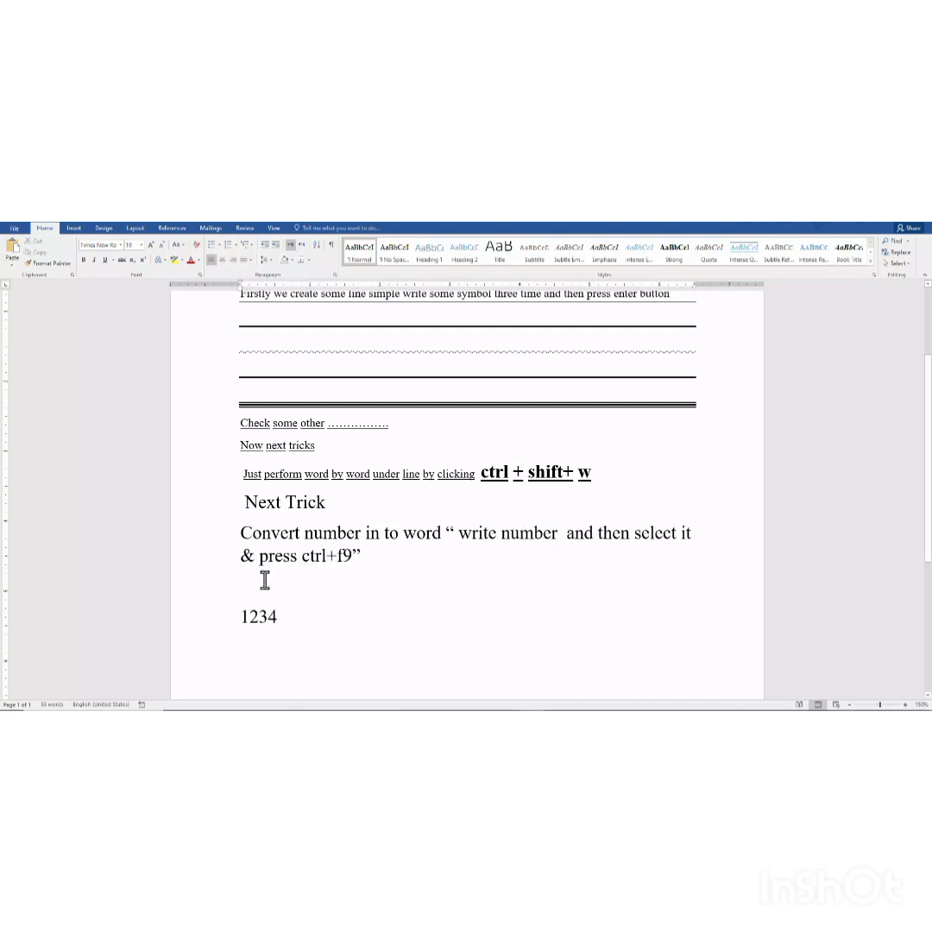
key("Delete")
- Turn the number 1234 into the field { =1234\*cardtext } and update it so the number is spelled out in words
left_click_drag(296, 587, 225, 588)
key("ctrl+F9")
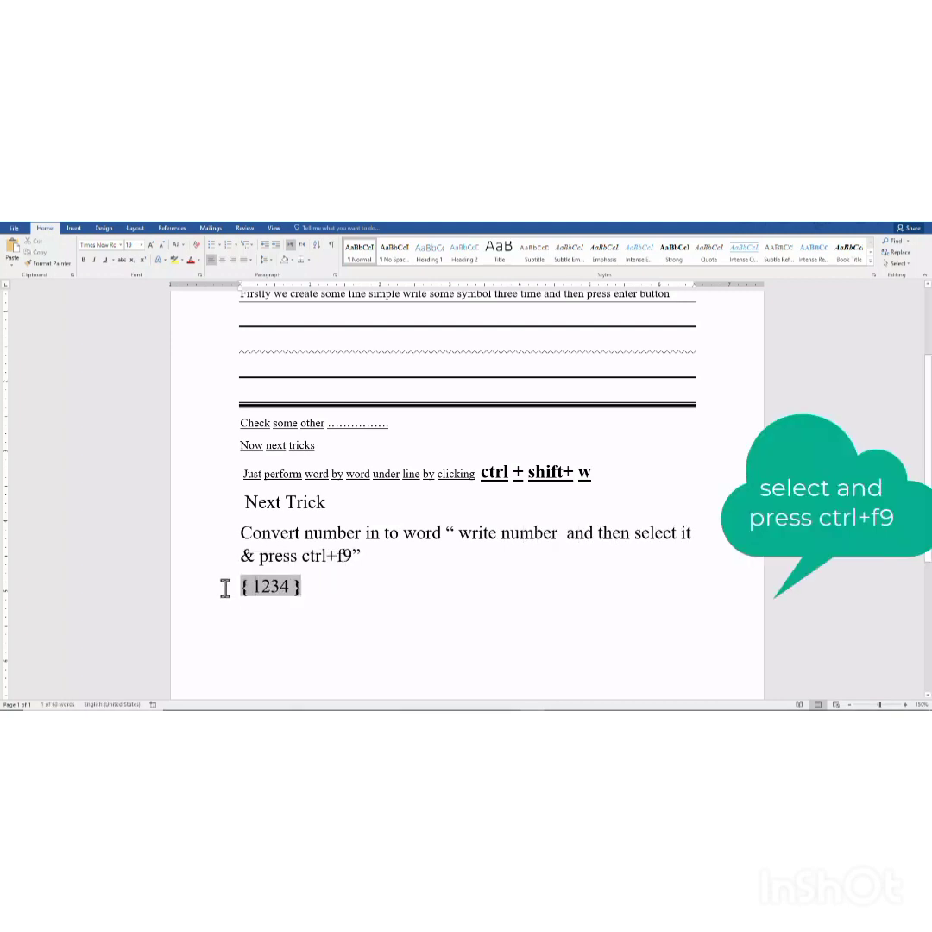
type("=1234")
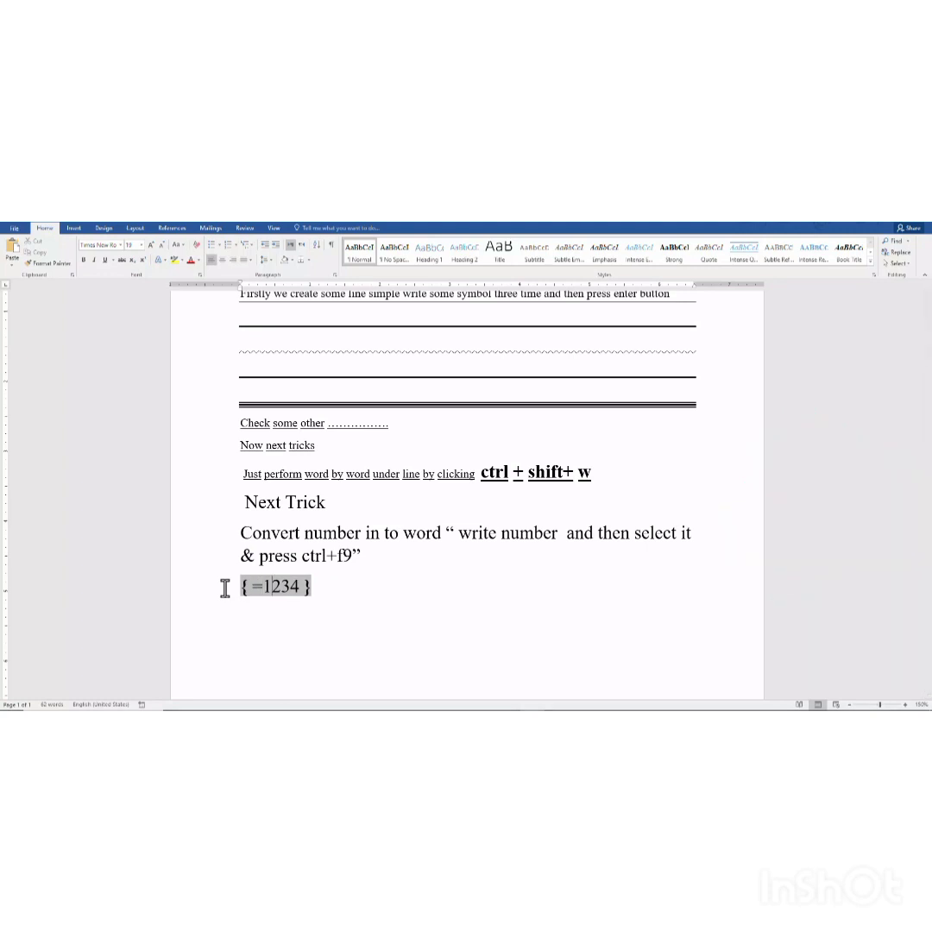
type("\\*card")
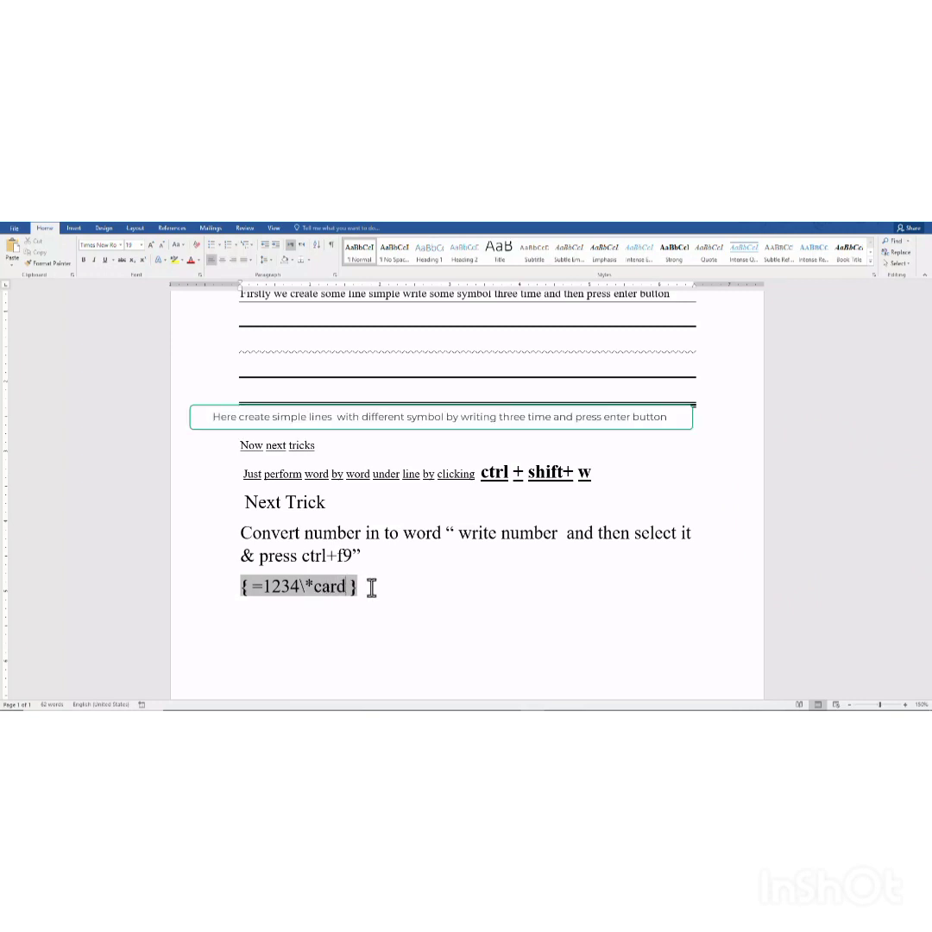
type("text")
right_click(351, 590)
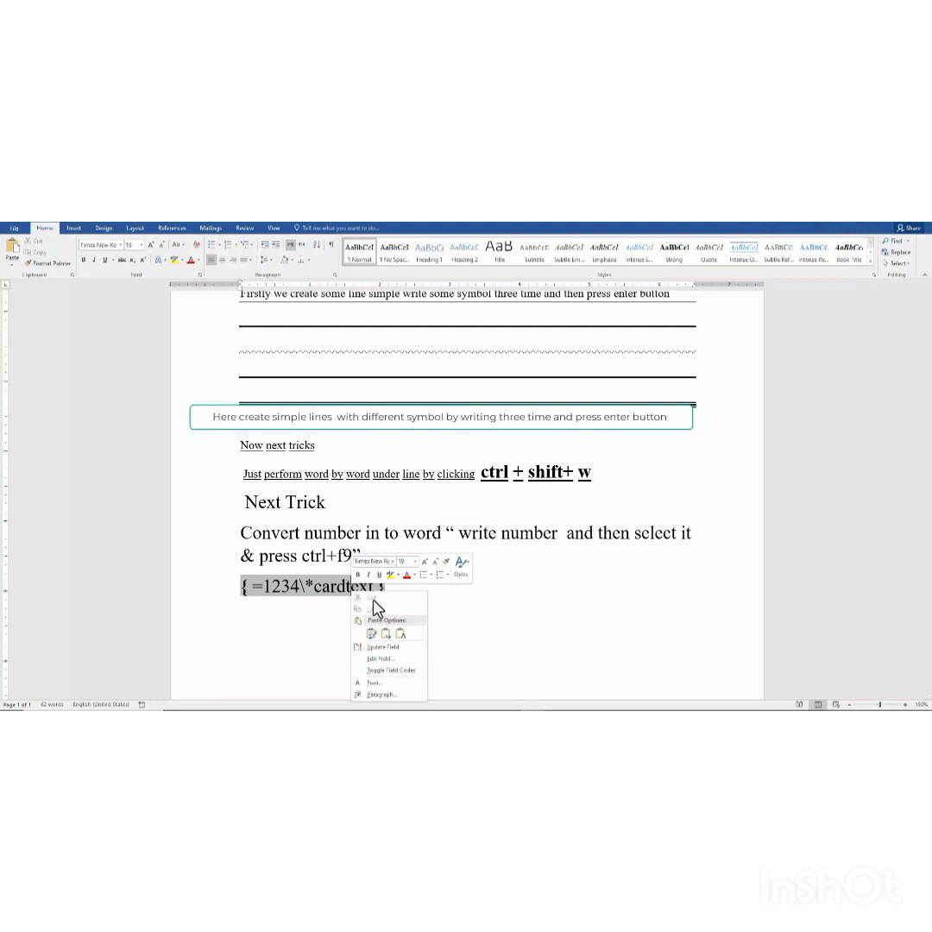
left_click(399, 647)
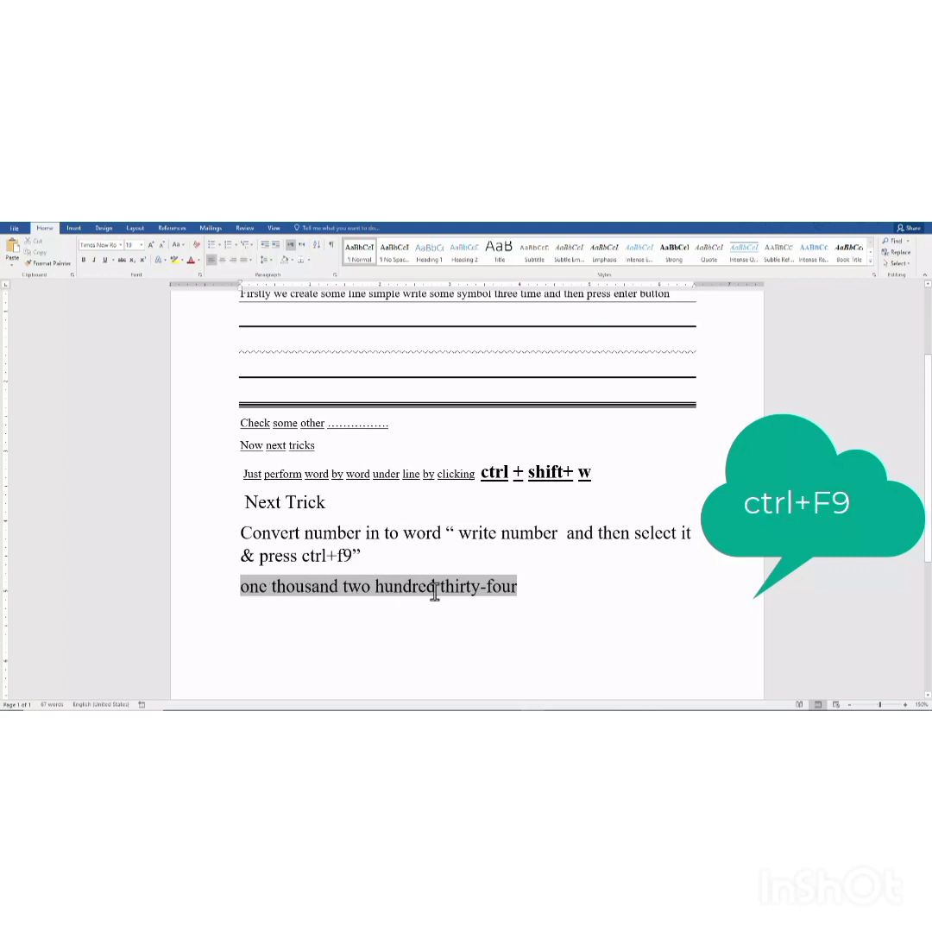
- Add 125 on a new line, turn it into the field { =125\*cardtext\*caps } and update the field
left_click(532, 589)
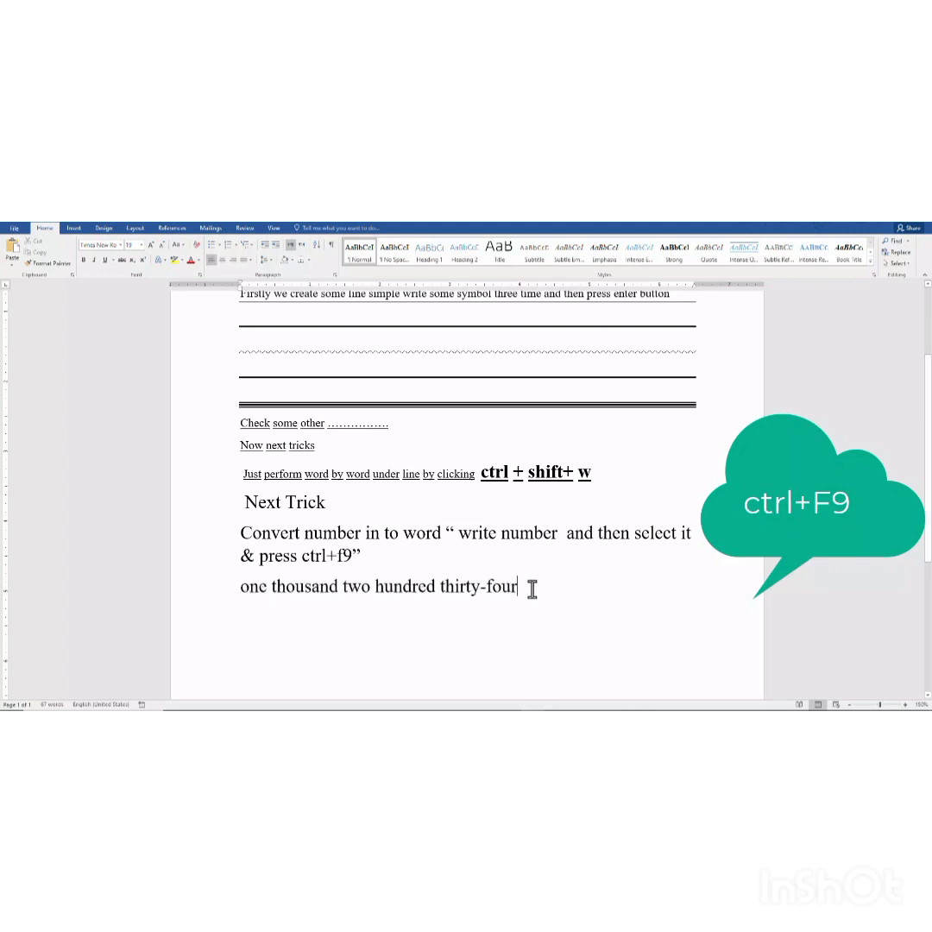
key("Return")
type("12")
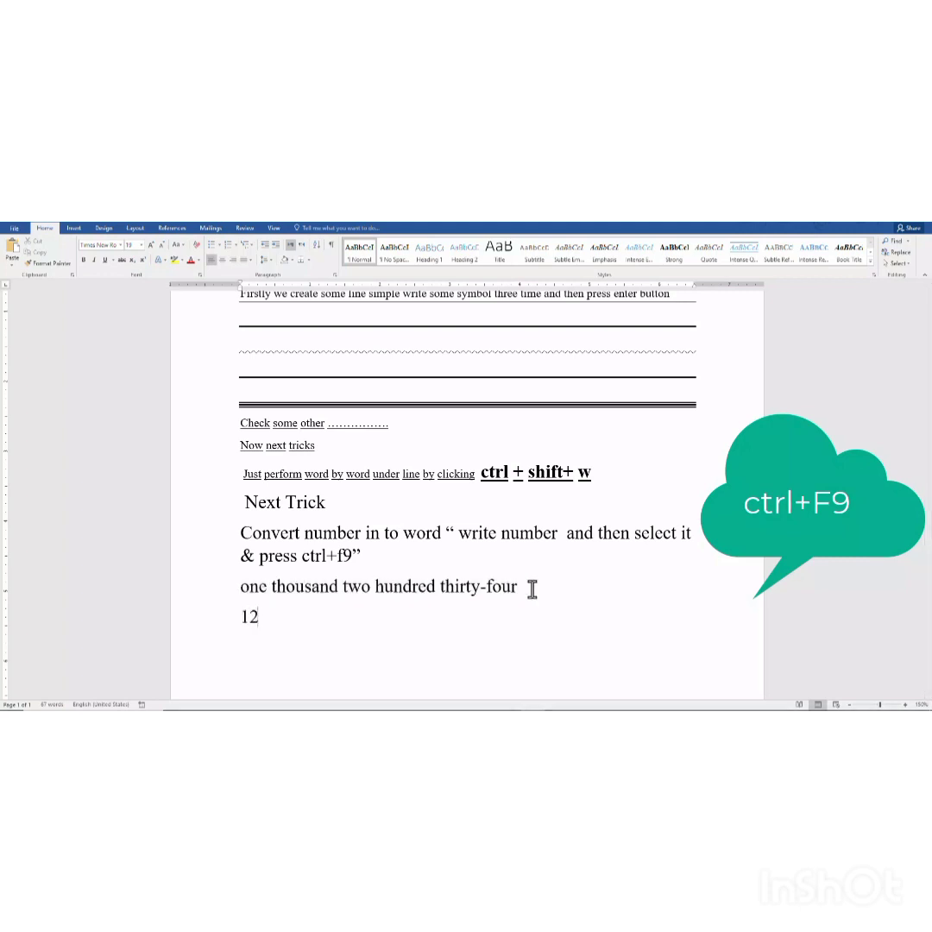
type("5")
left_click_drag(274, 618, 238, 630)
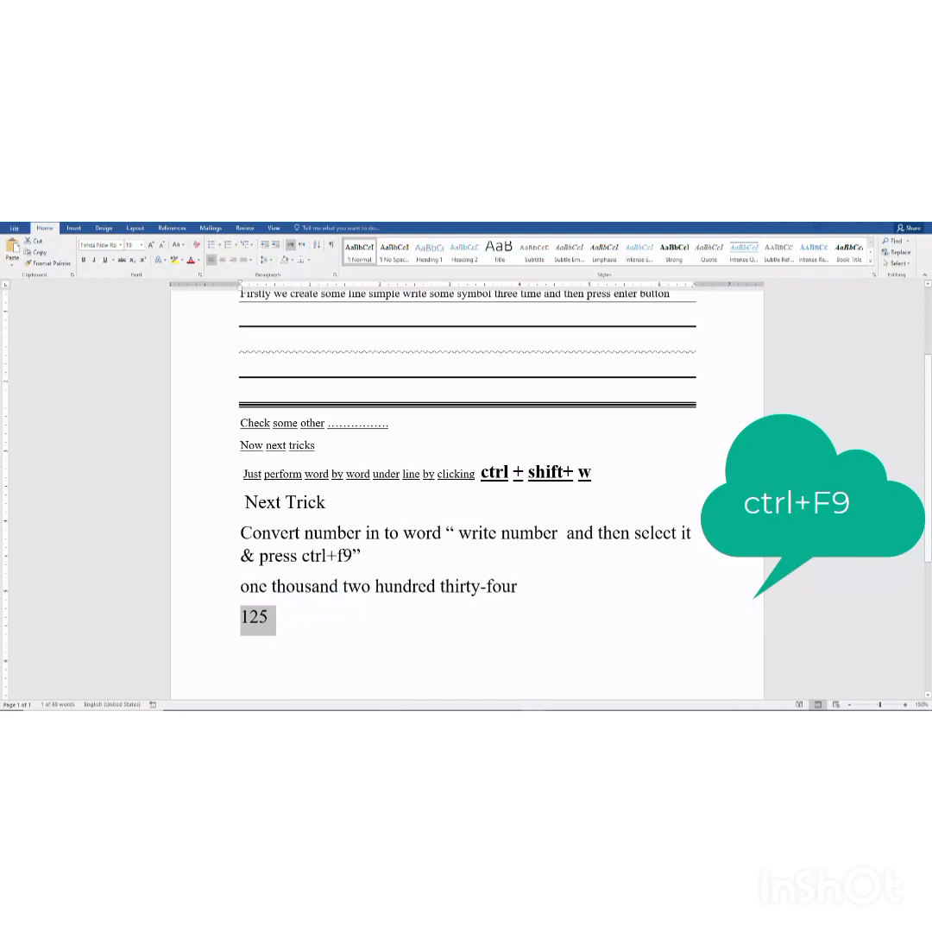
key("ctrl+F9")
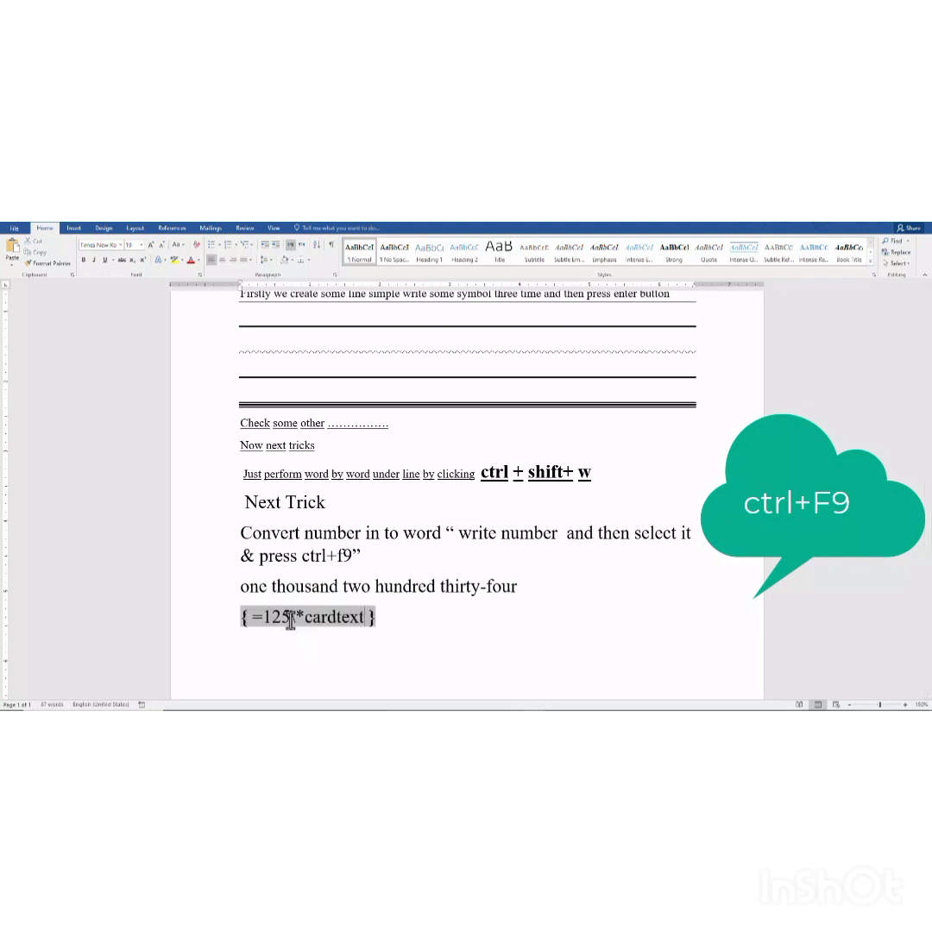
type("\\*cardtext\\ps")
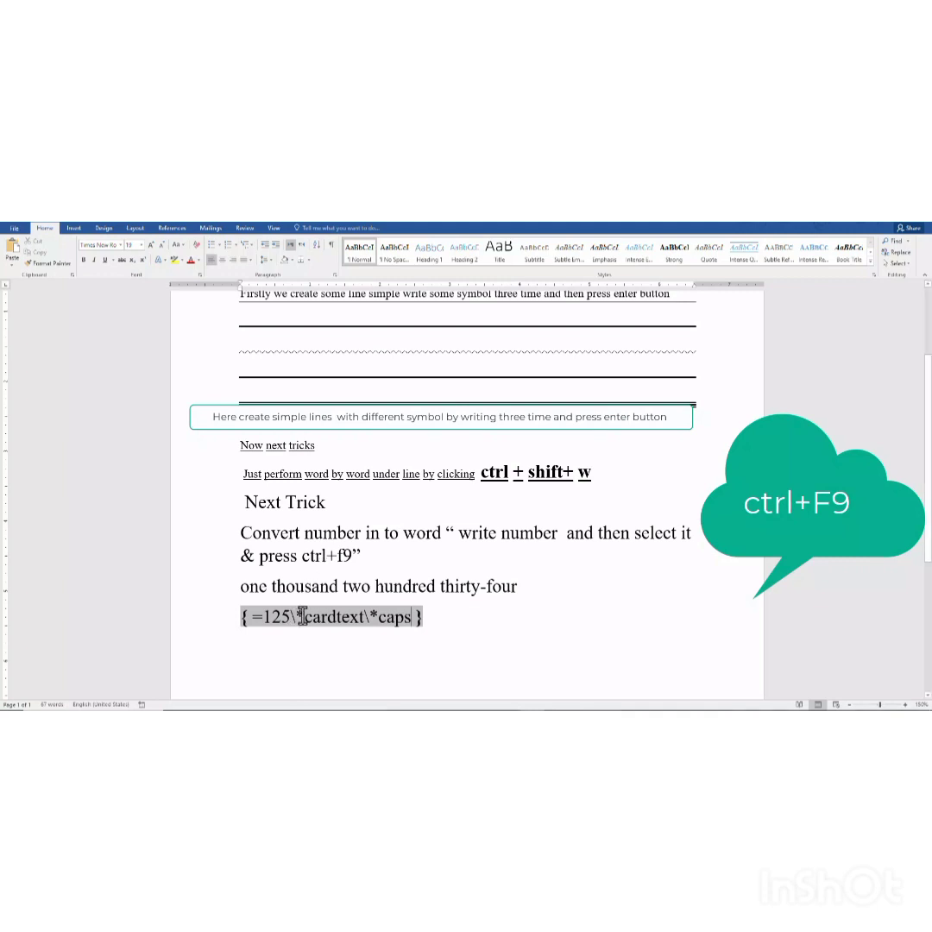
key("F9")
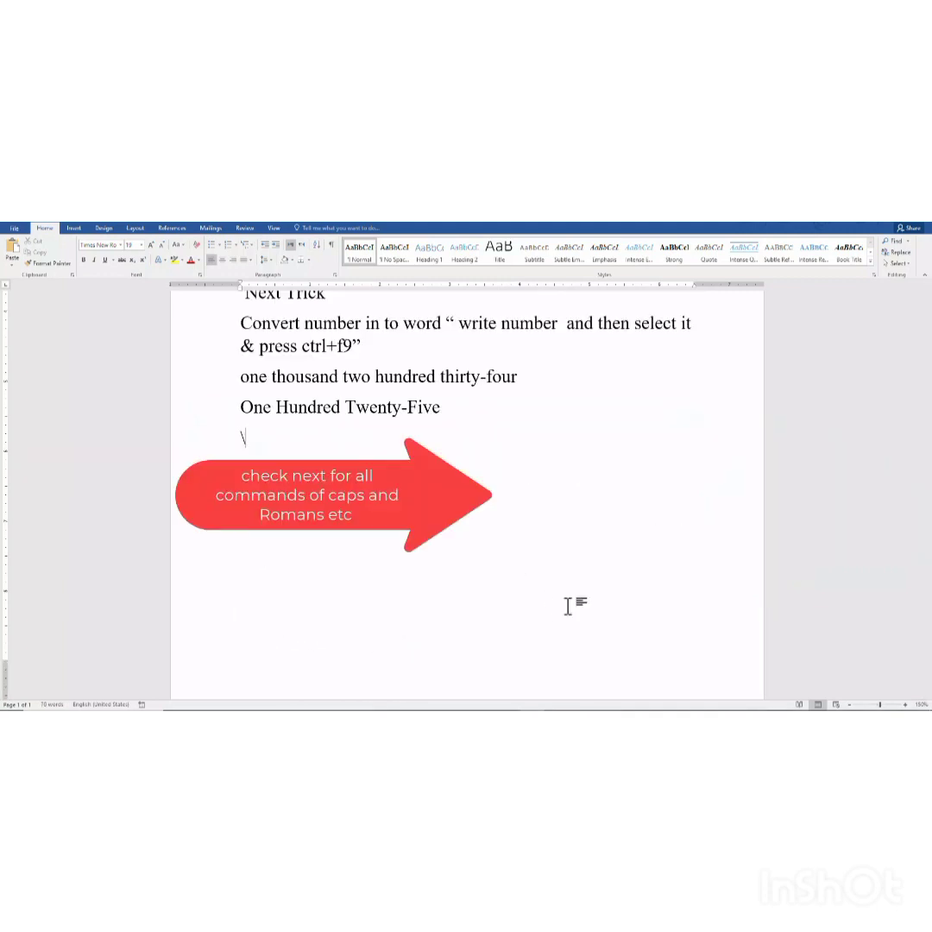
- Add the lines "\*Caps capitalizes the first letter of each word." and "\*FirstCap capitalizes the first letter of the first word." below the converted numbers
type("*Caps capitalizes the ")
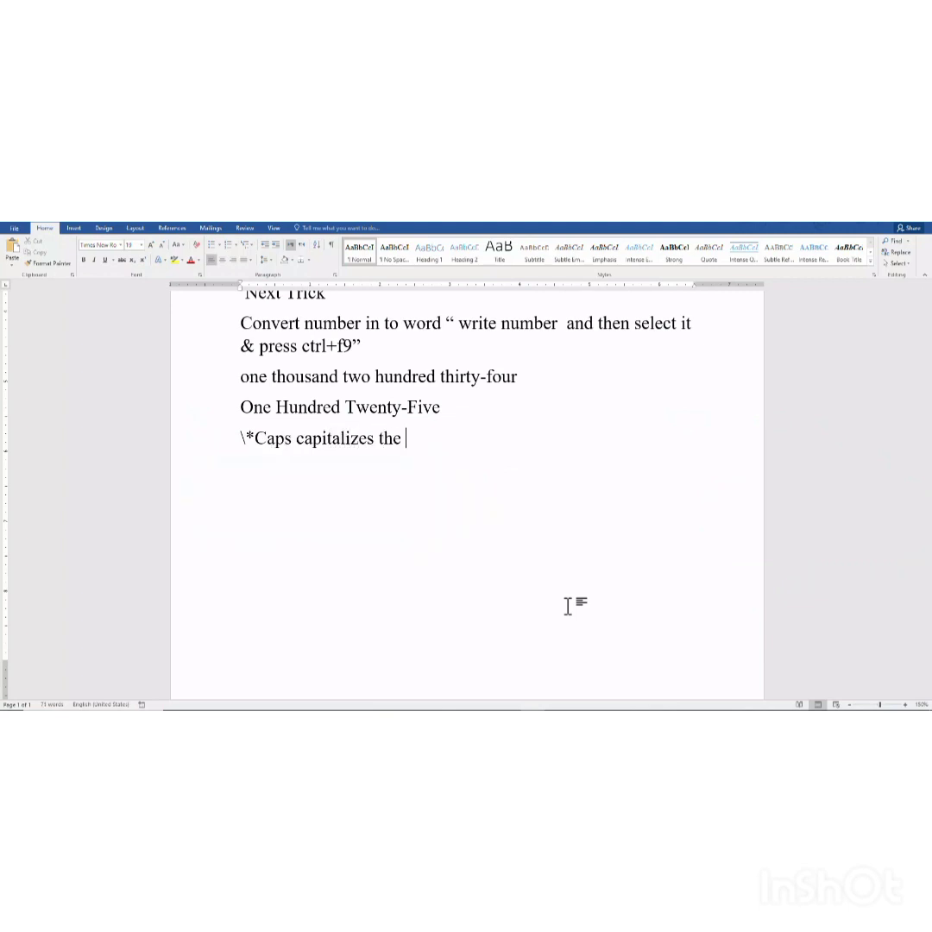
type("first letter of each word.")
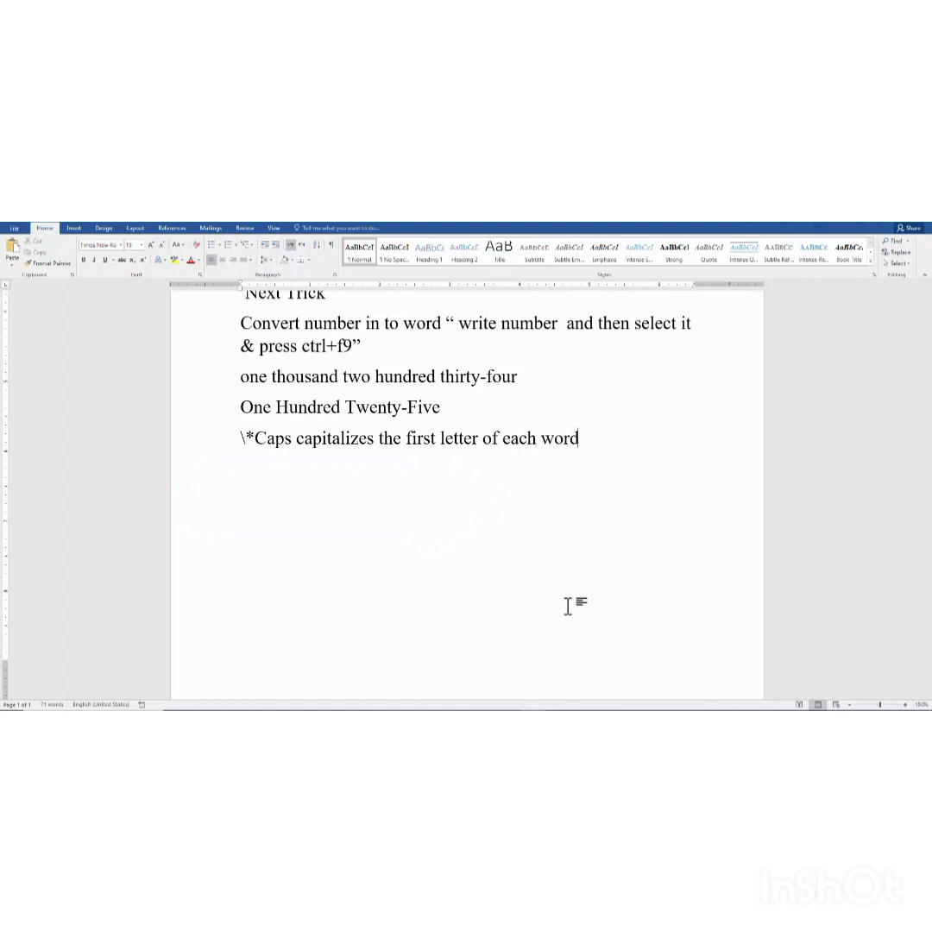
key("Return")
type("\\*FirstCap capitaliz")
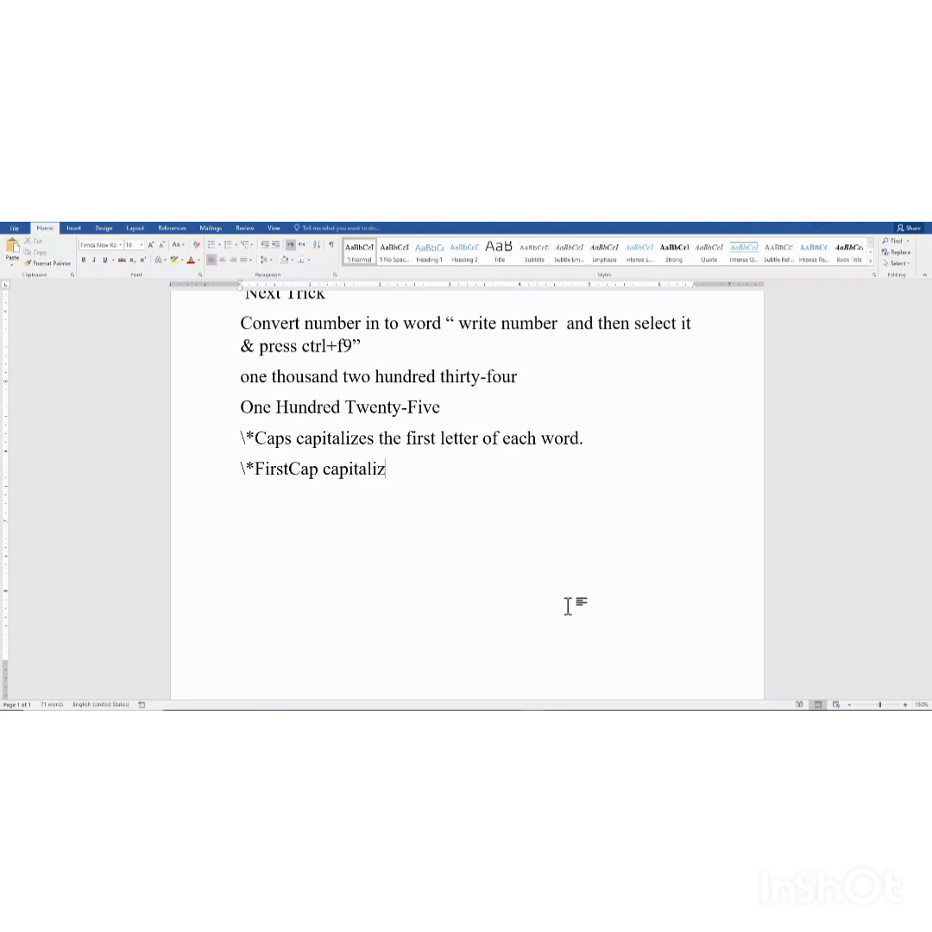
type("es the firs")
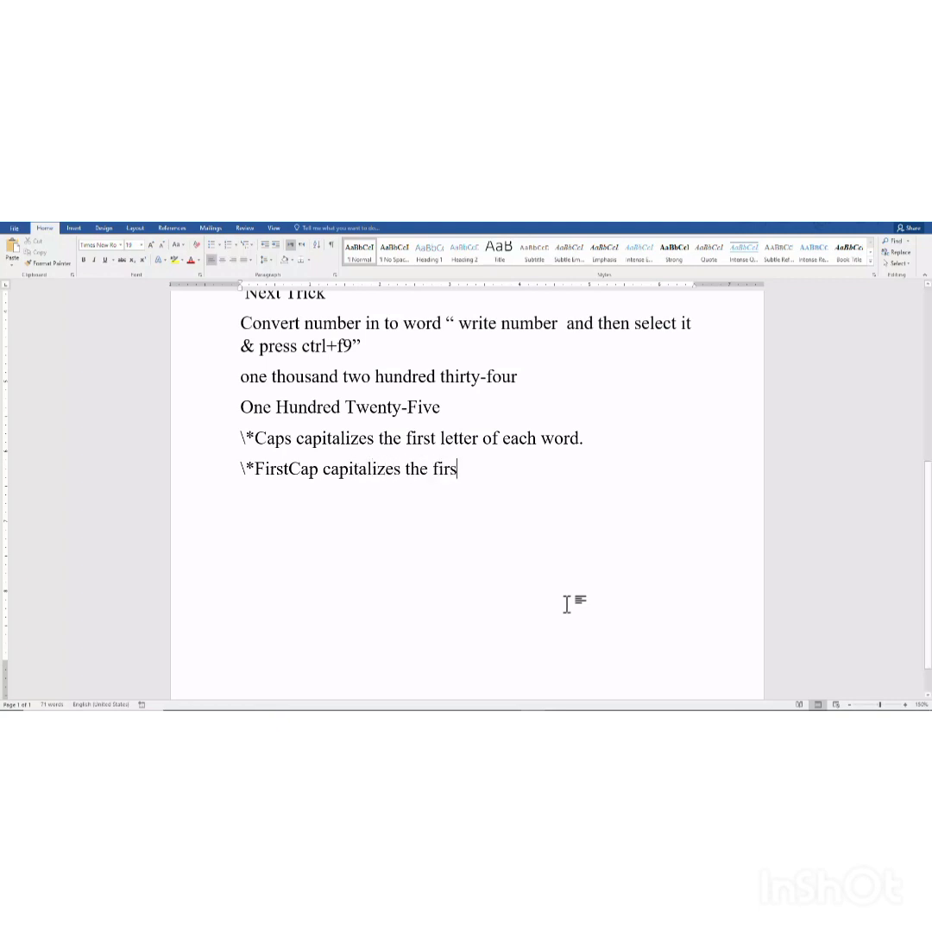
type("t letter of the first w")
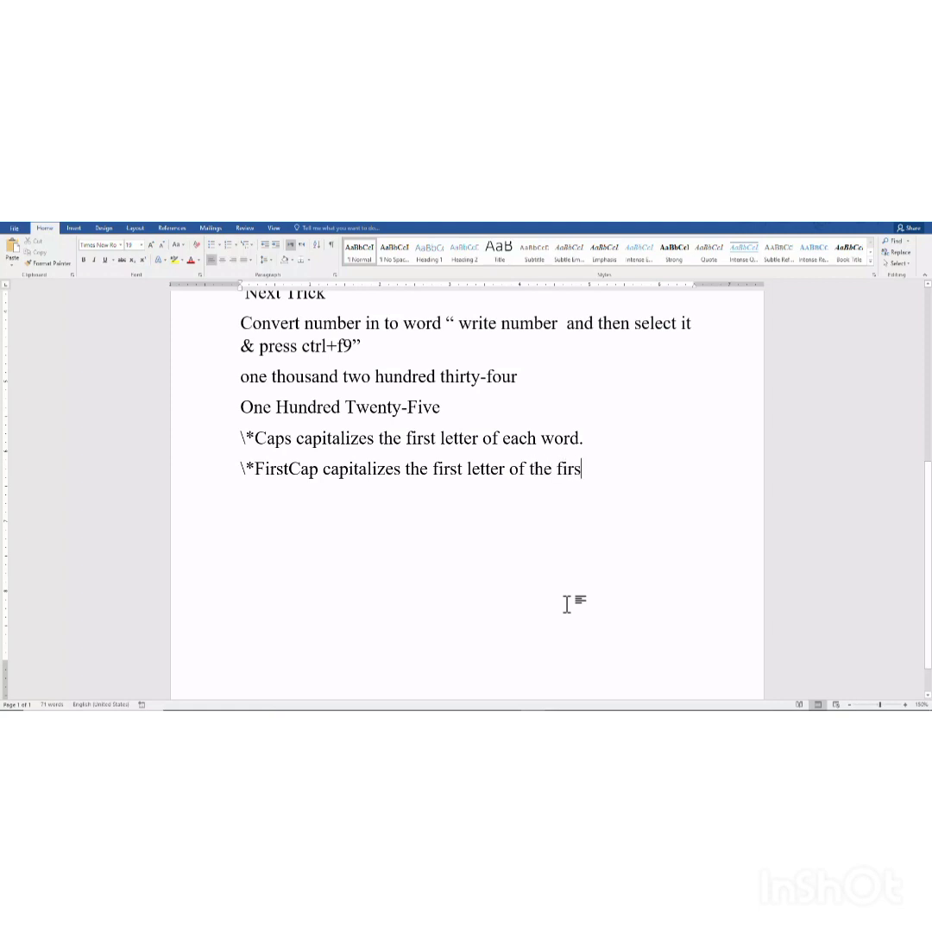
type("ord.")
key("Return")
- Add the lines "\*Upper capitalizes all letters." and "\*Lower capitalizes none of the results; all letters are lowercase." below the FirstCap line
type("\\*")
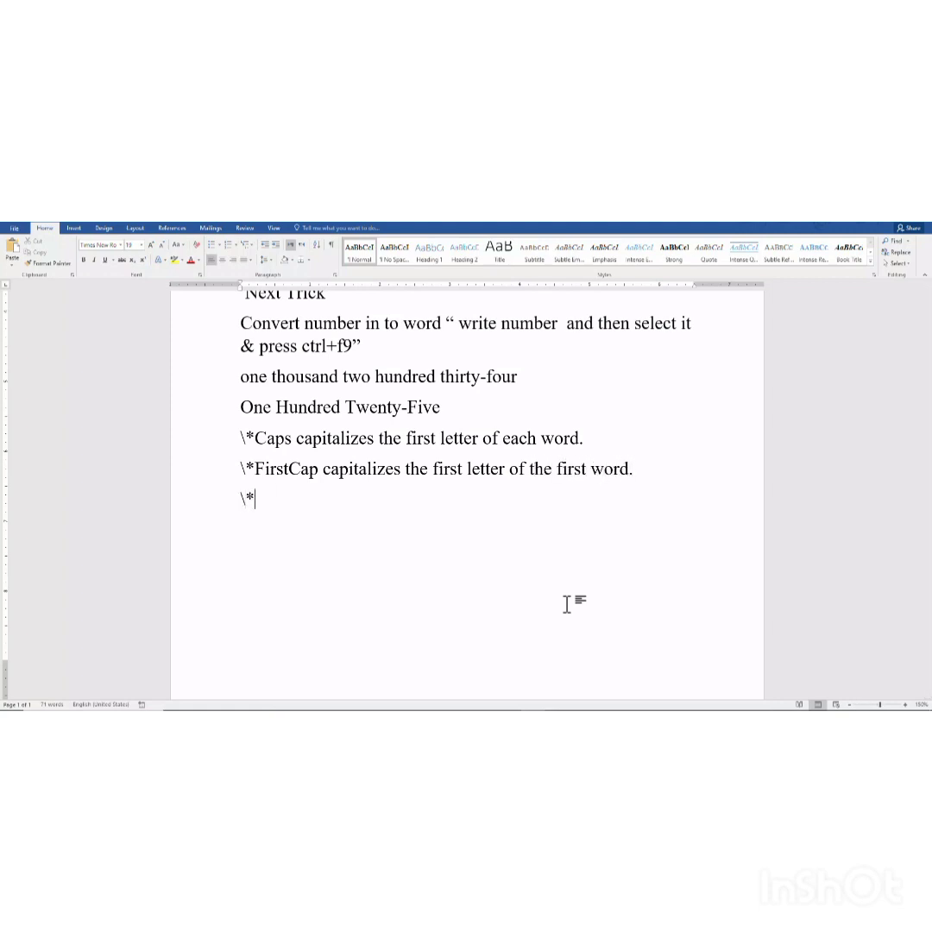
type("Upper capi")
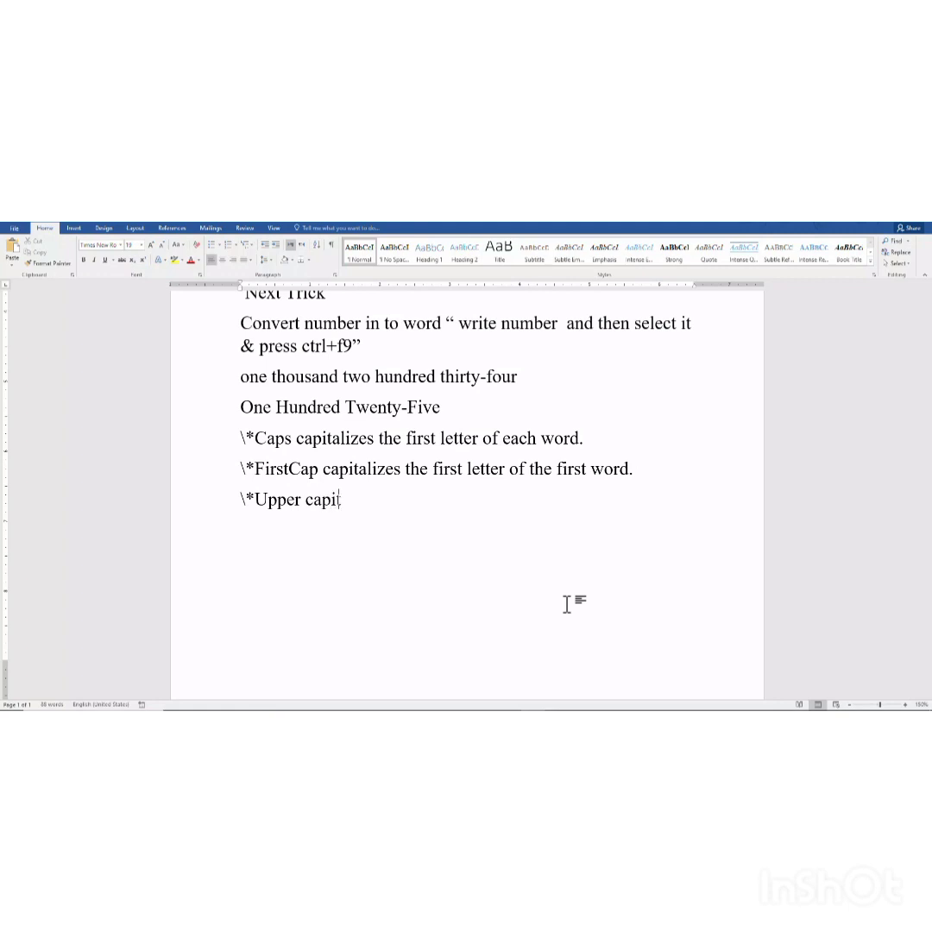
type("talizes all letters.")
key("Return")
type("\\*Low")
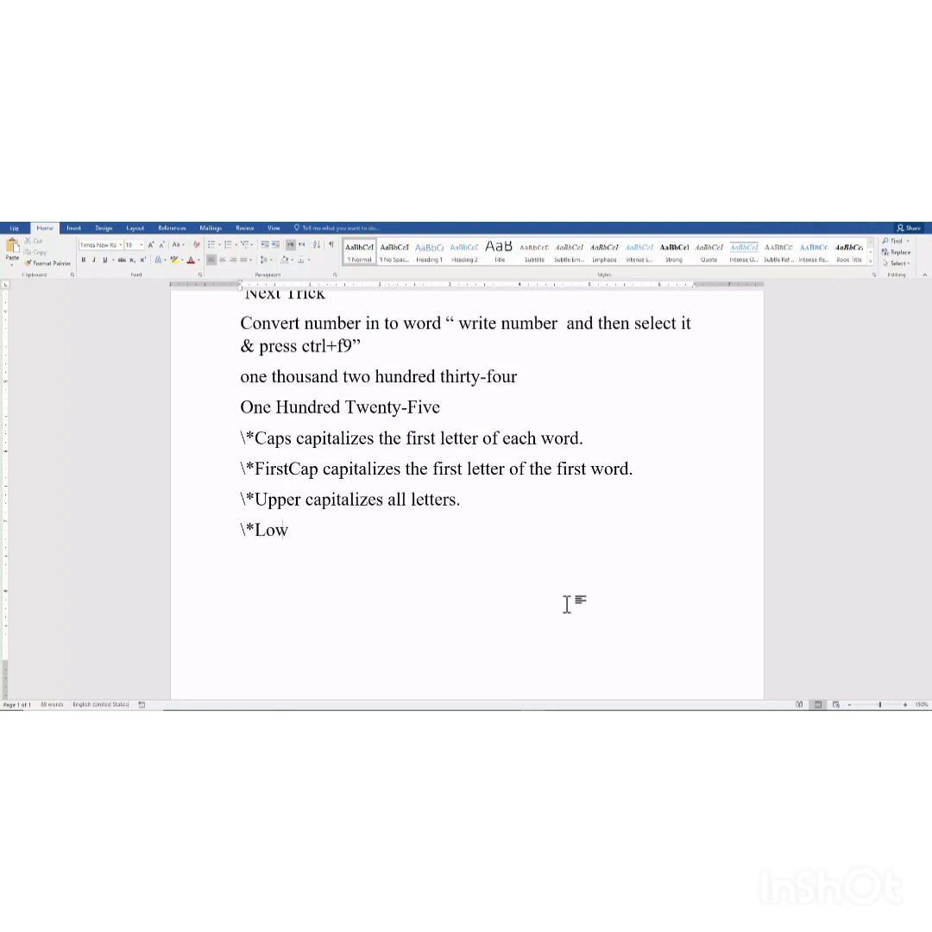
type("er capitalizes none of ")
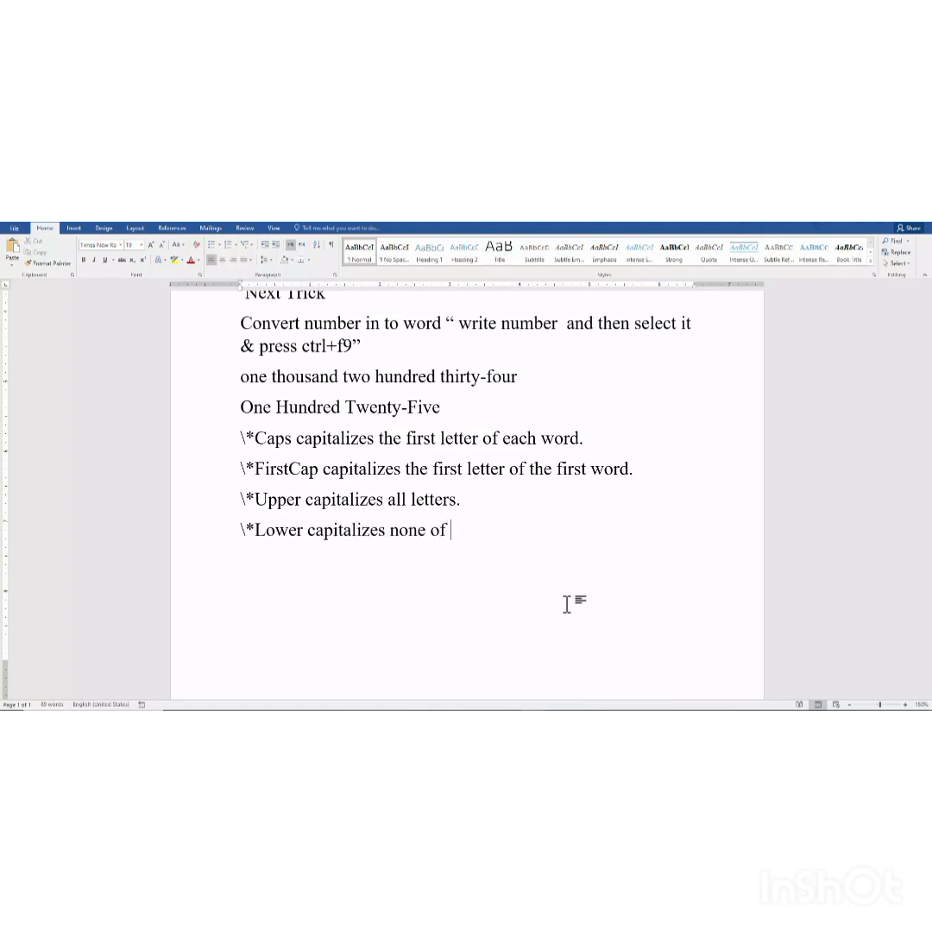
type("the results; all letters")
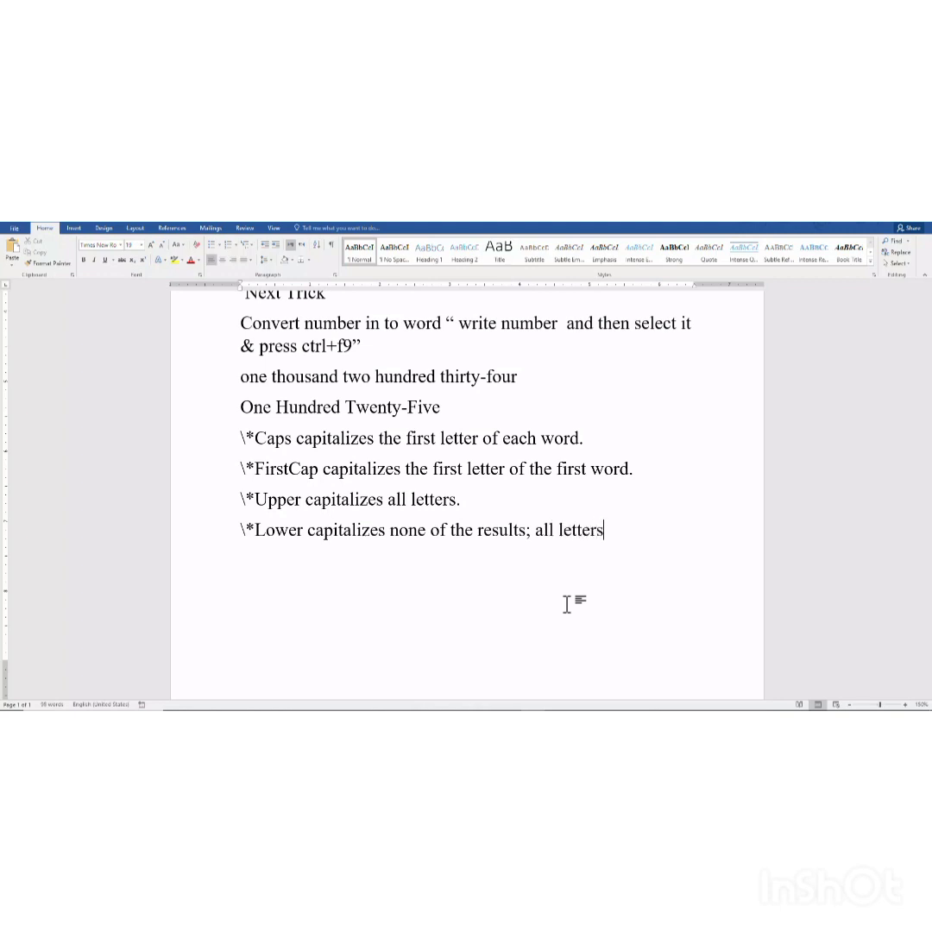
type(" are lowercase.")
key("Return")
- Add the lines "\*ROMAN - For upper-case Roman numeral," and "\*roman - For lower-case Roman numeral" below the Lower line
type("\\*ROMAN ")
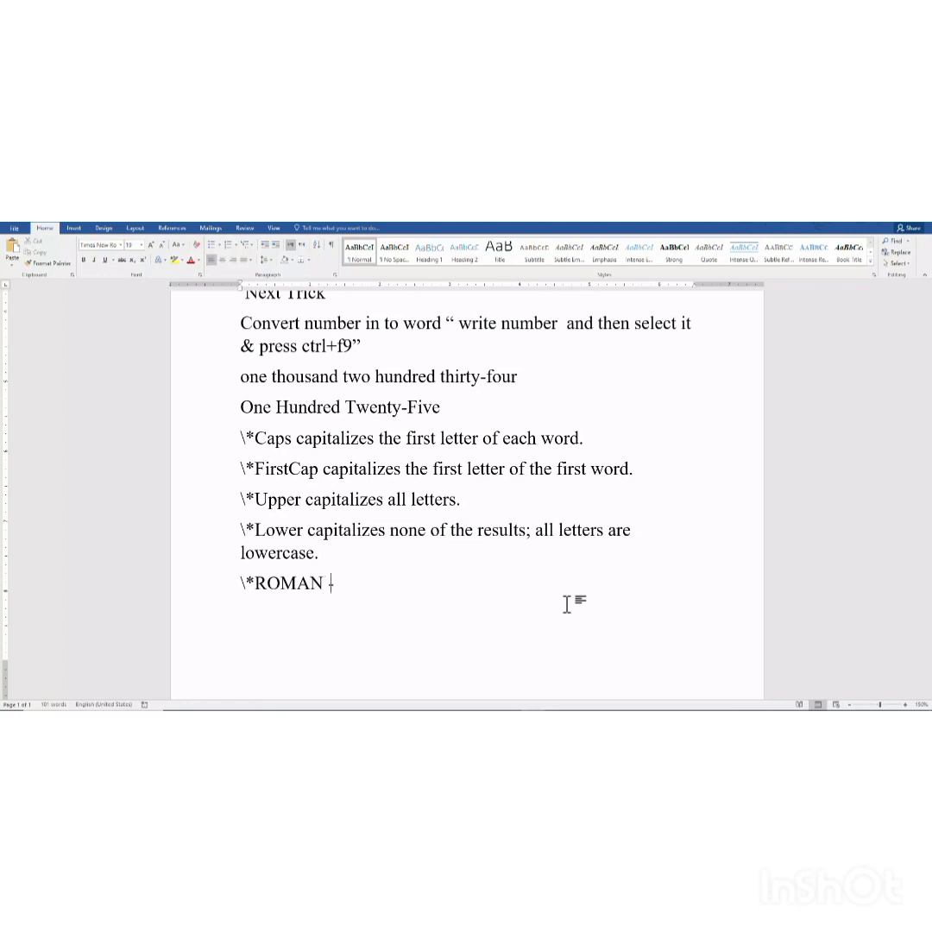
type("- For upper-case Roman num")
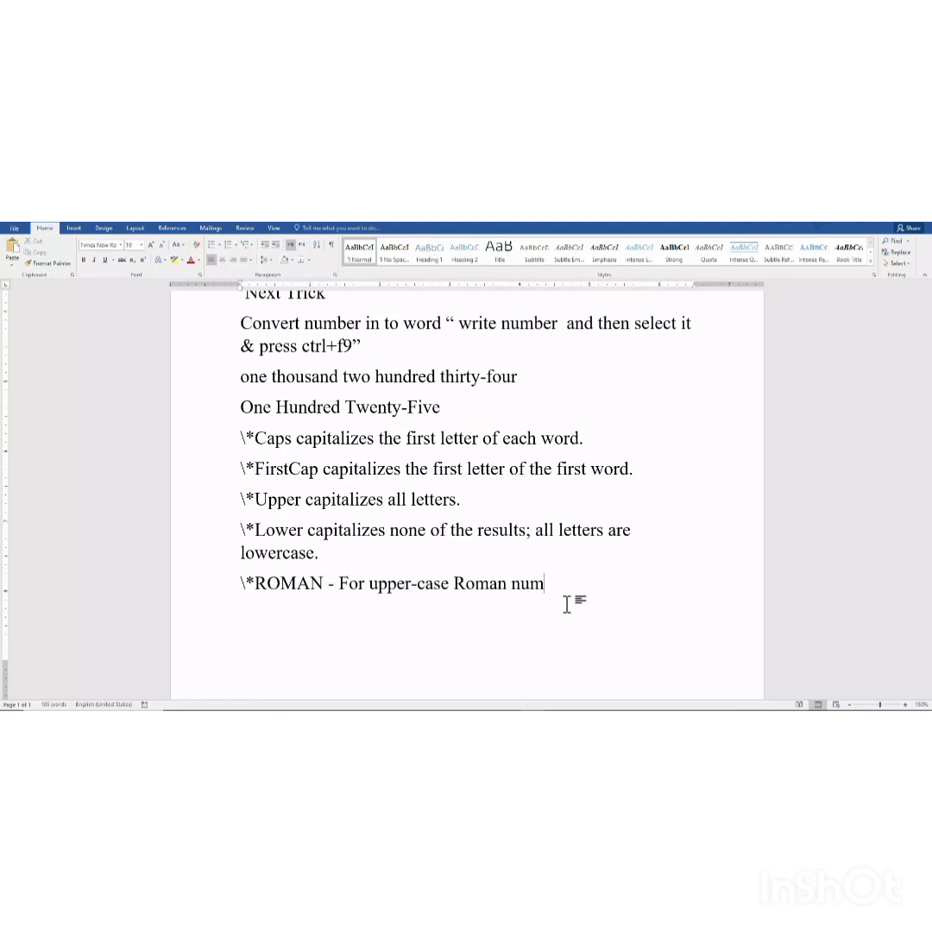
type("eral,")
key("Return")
type("\\*rom")
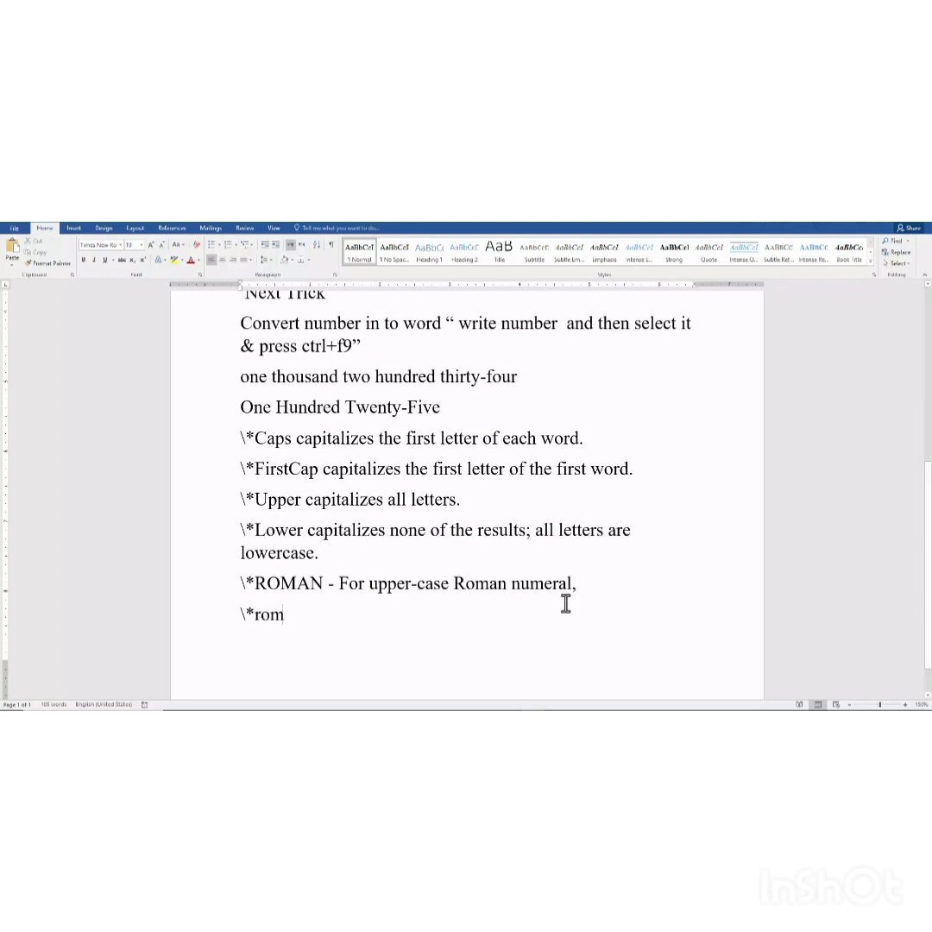
type("an - For lower-case Roman numeral")
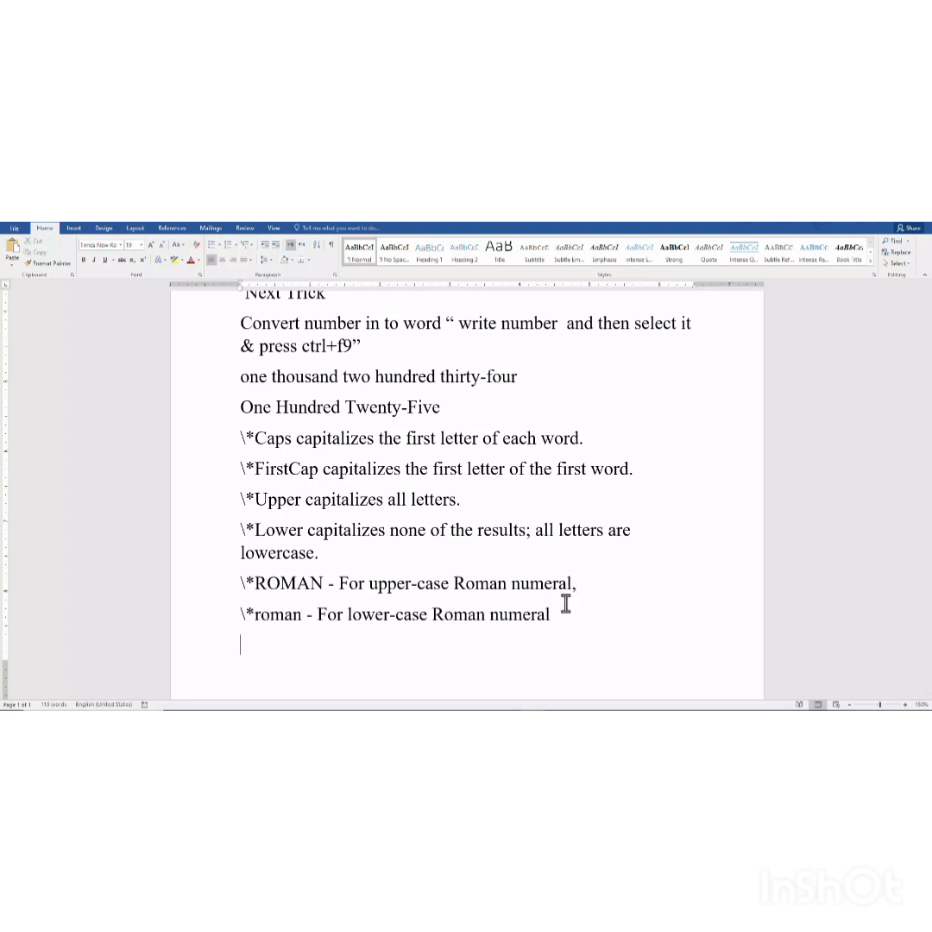
- Add the closing line "Thanks For watching……." below the list of field switches
type("Than")
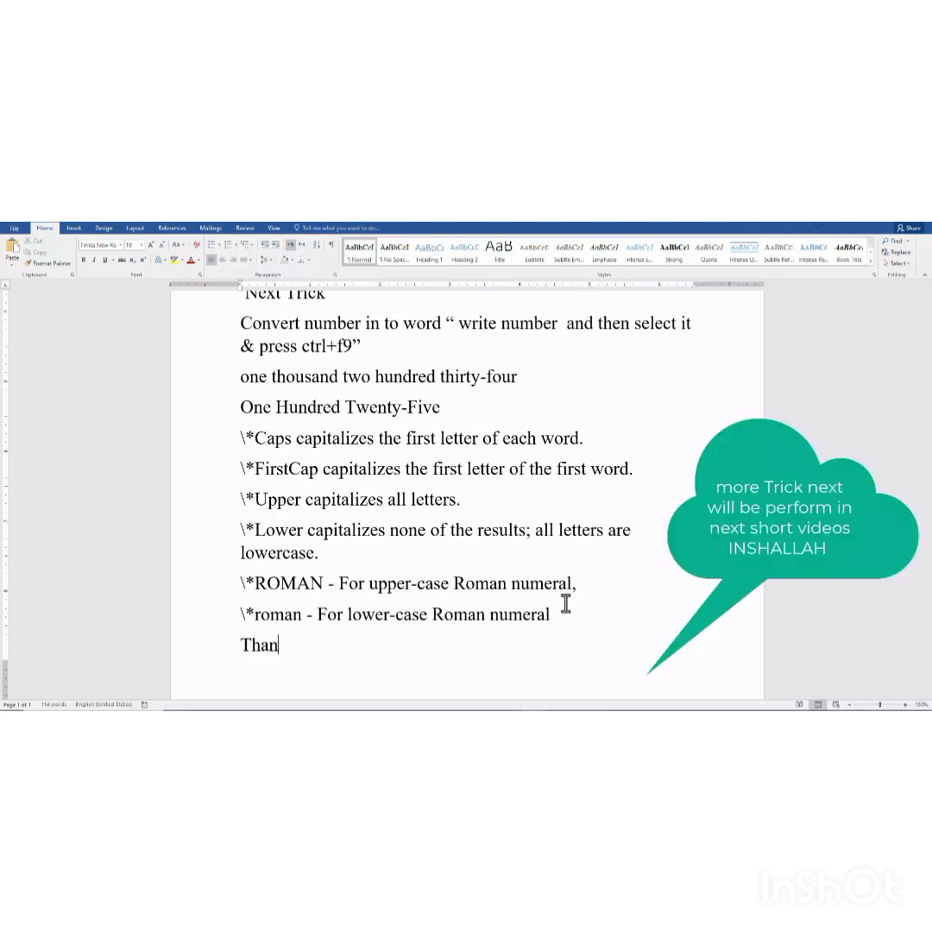
type("ks For watching....")
scroll(565, 603, "down", 1)
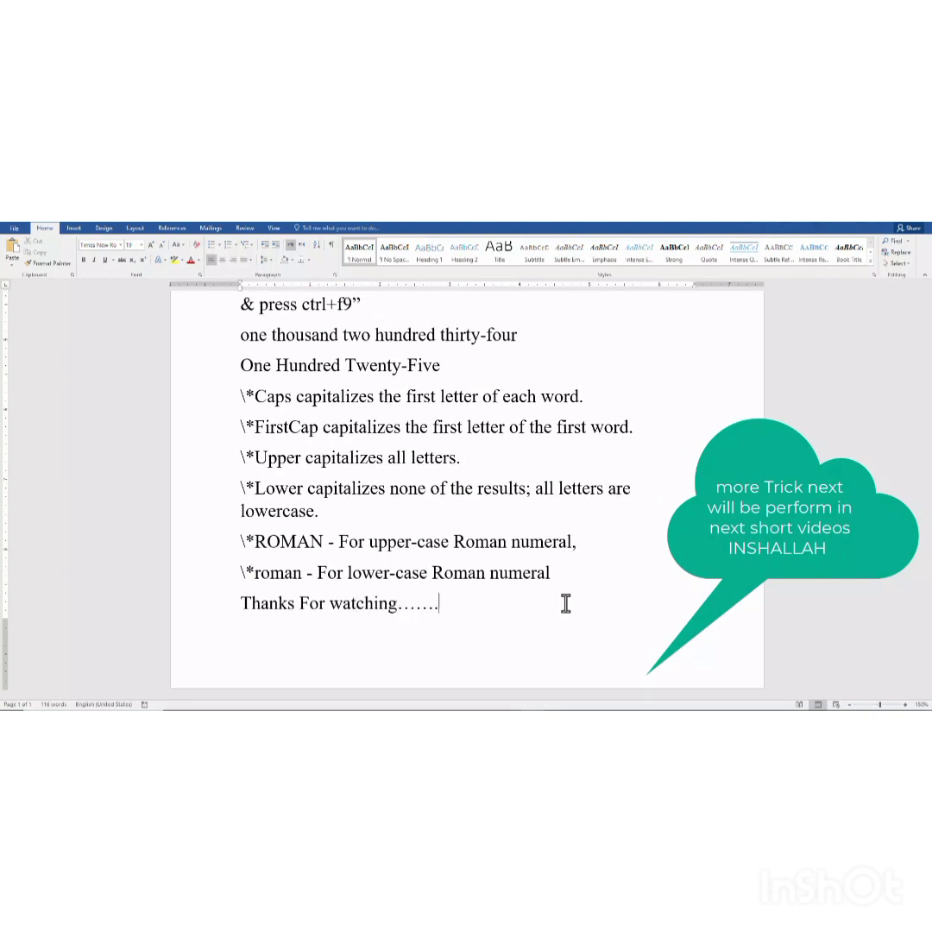